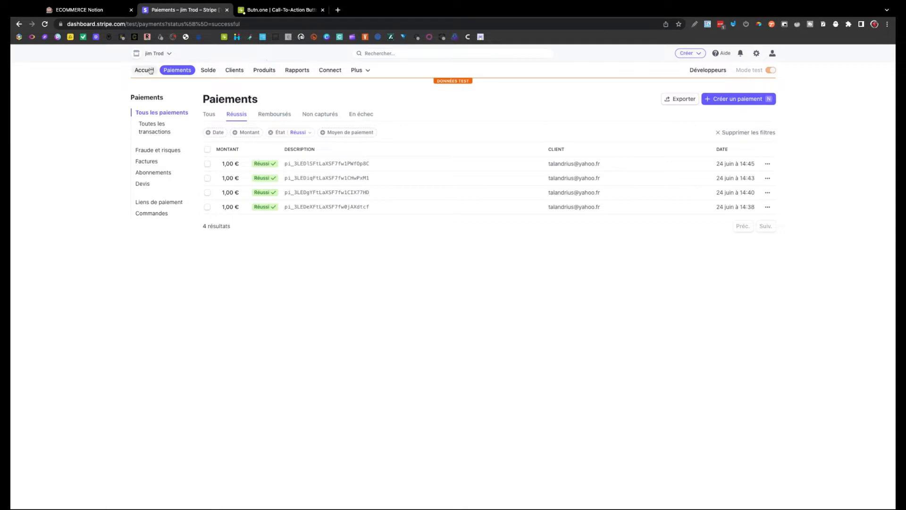
Leave the Stripe test payments for the dashboard home, then bring up the Butn.one generator.
{"action": "left_click", "coordinate": [147, 69]}
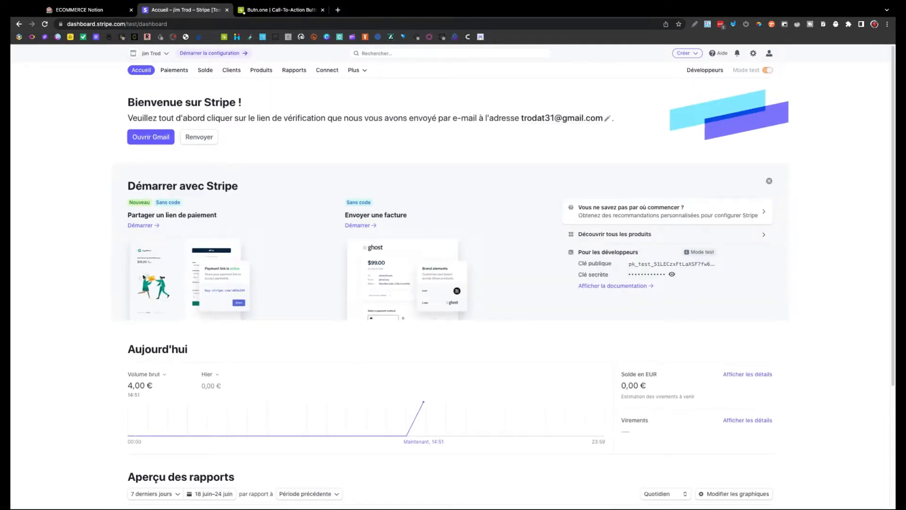
{"action": "left_click", "coordinate": [279, 10]}
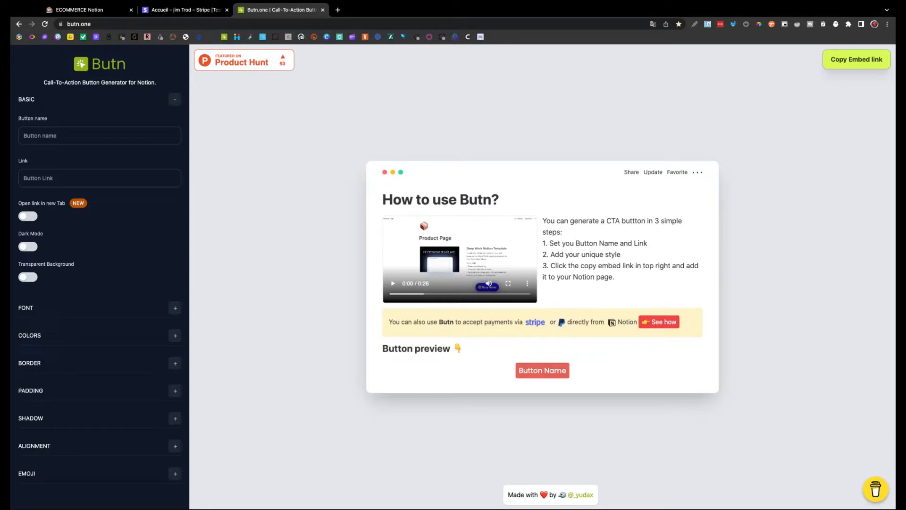
Duplicate the product image twice on the ECOMMERCE page and arrange the three copies side by side.
{"action": "left_click", "coordinate": [95, 10]}
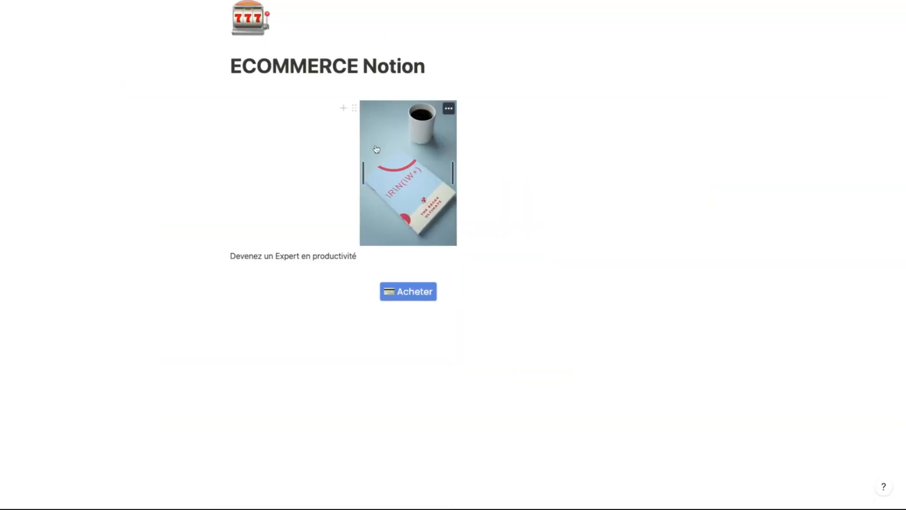
{"action": "left_click", "coordinate": [354, 110]}
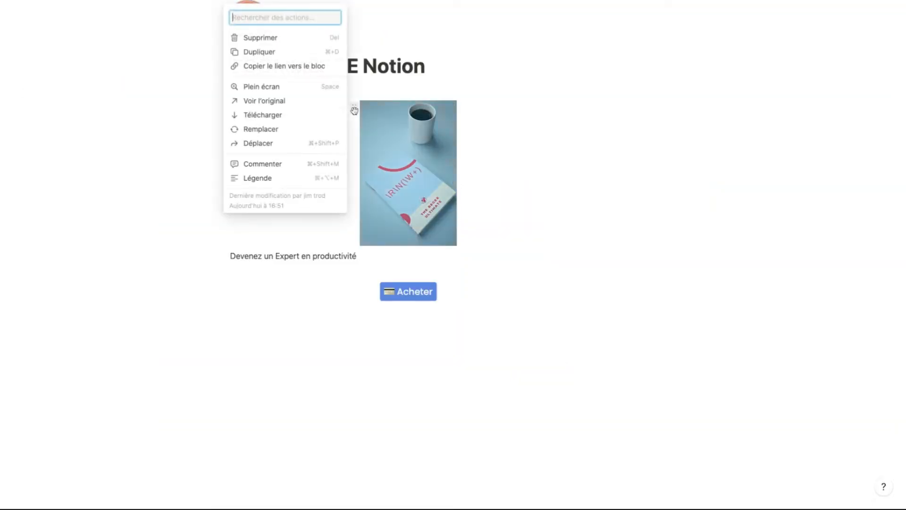
{"action": "left_click", "coordinate": [280, 58]}
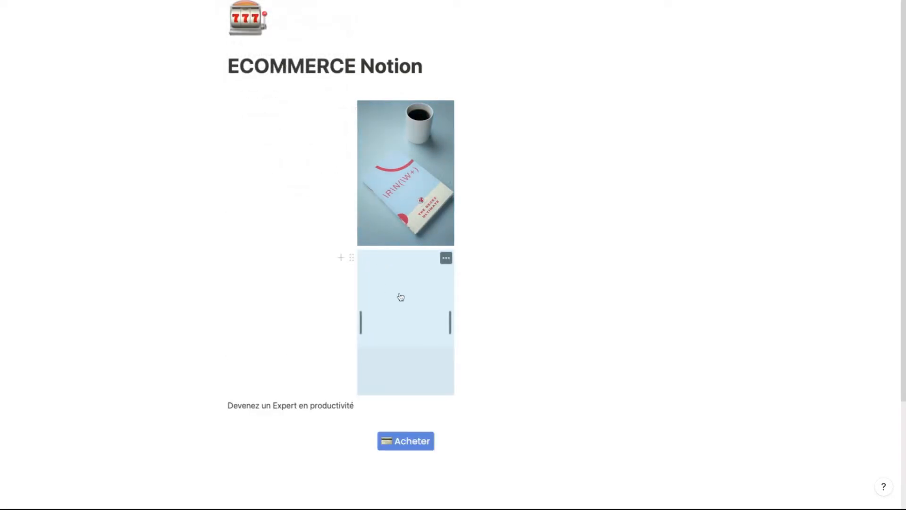
{"action": "left_click_drag", "start_coordinate": [401, 297], "coordinate": [534, 164]}
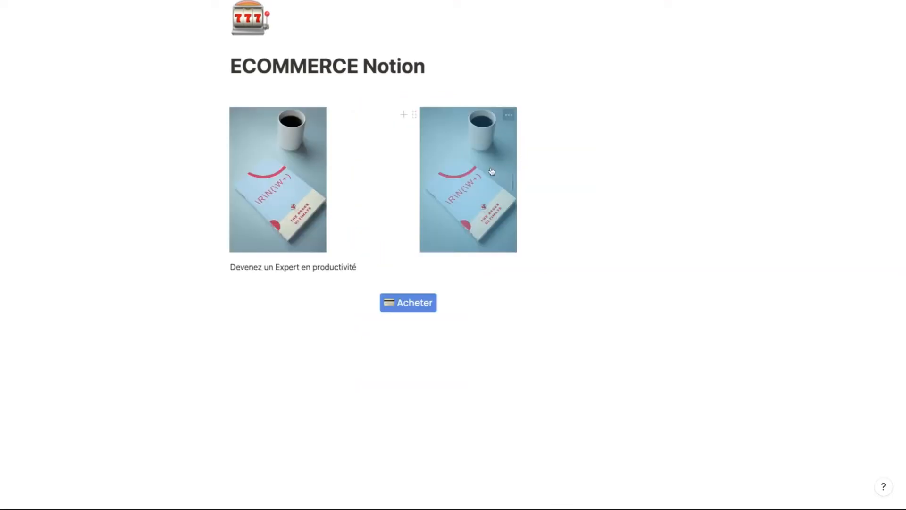
{"action": "left_click", "coordinate": [415, 116]}
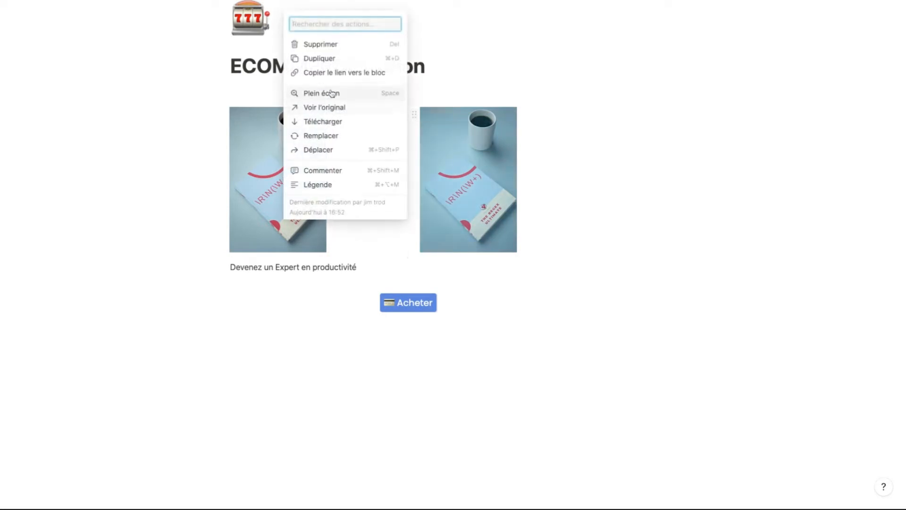
{"action": "left_click", "coordinate": [326, 59]}
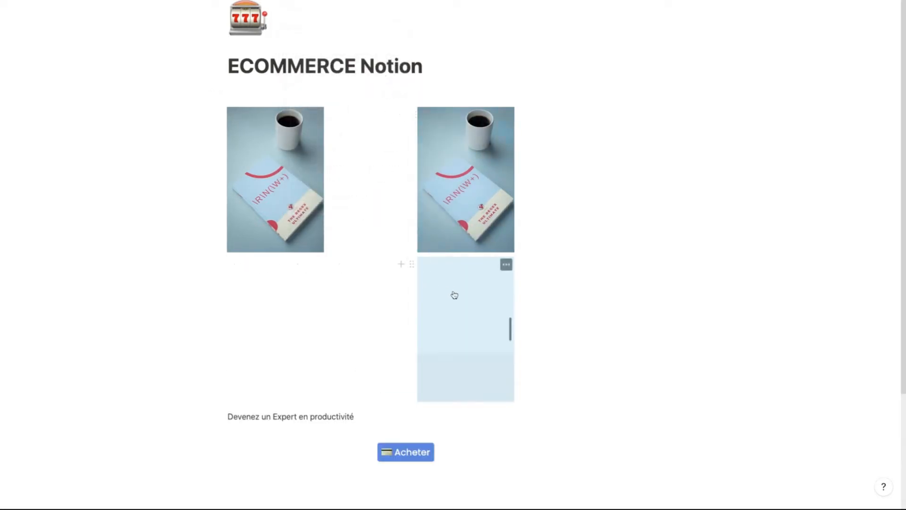
{"action": "left_click_drag", "start_coordinate": [454, 305], "coordinate": [604, 154]}
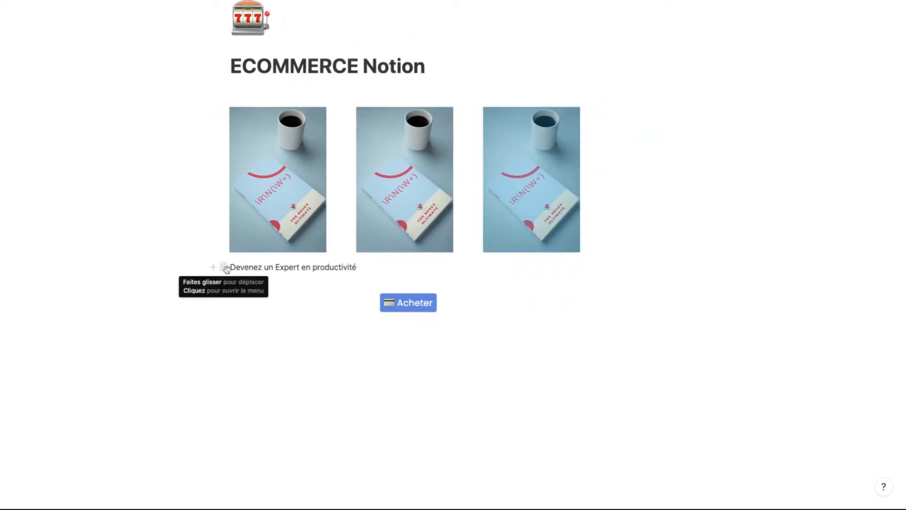
Place a 'Devenez un Expert en productivité' caption under each image and narrow the Acheter embed.
{"action": "left_click", "coordinate": [225, 268]}
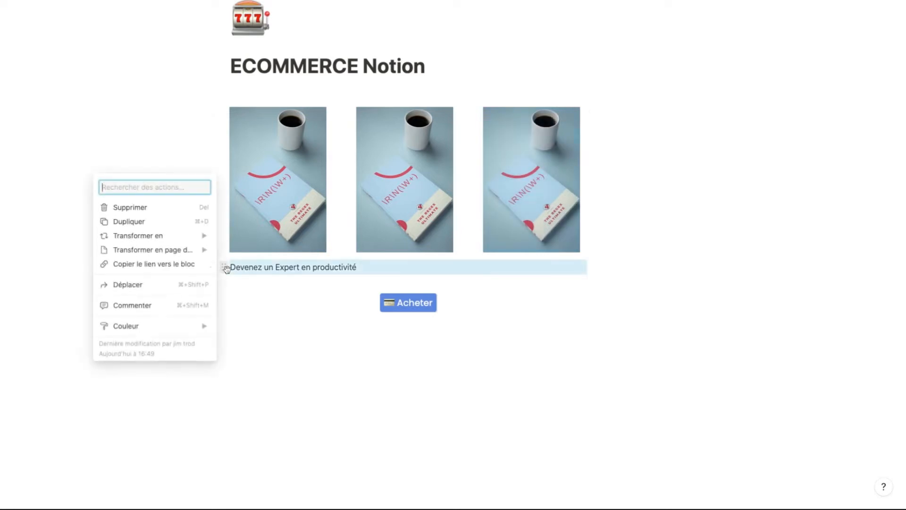
{"action": "left_click", "coordinate": [157, 222]}
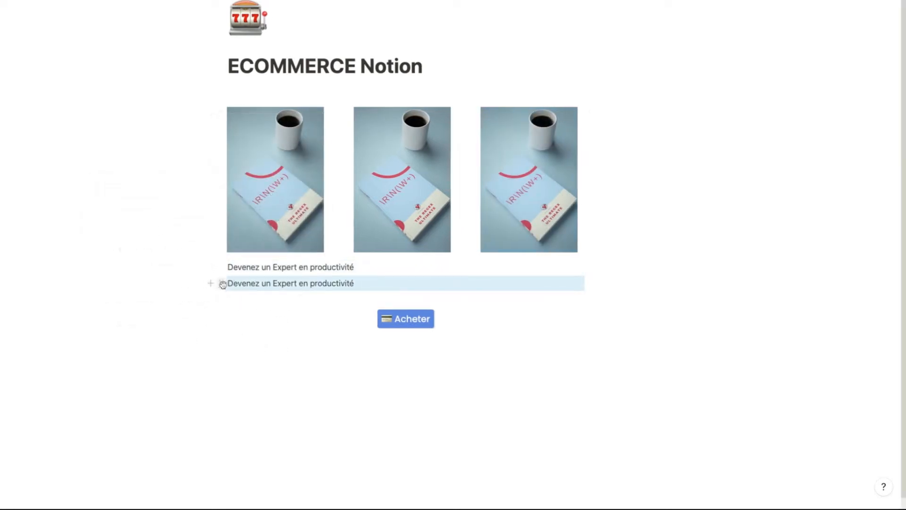
{"action": "left_click", "coordinate": [222, 283]}
{"action": "left_click", "coordinate": [170, 239]}
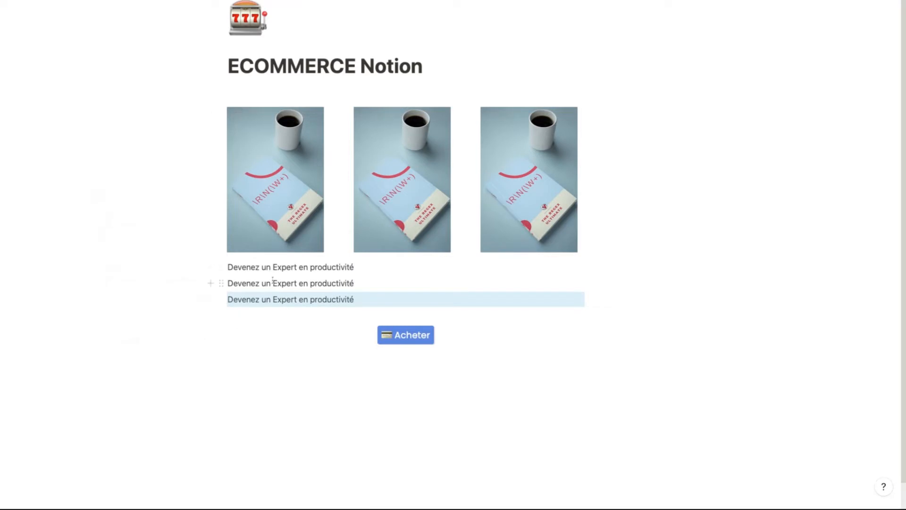
{"action": "left_click_drag", "start_coordinate": [222, 299], "coordinate": [532, 252]}
{"action": "left_click_drag", "start_coordinate": [221, 313], "coordinate": [360, 259]}
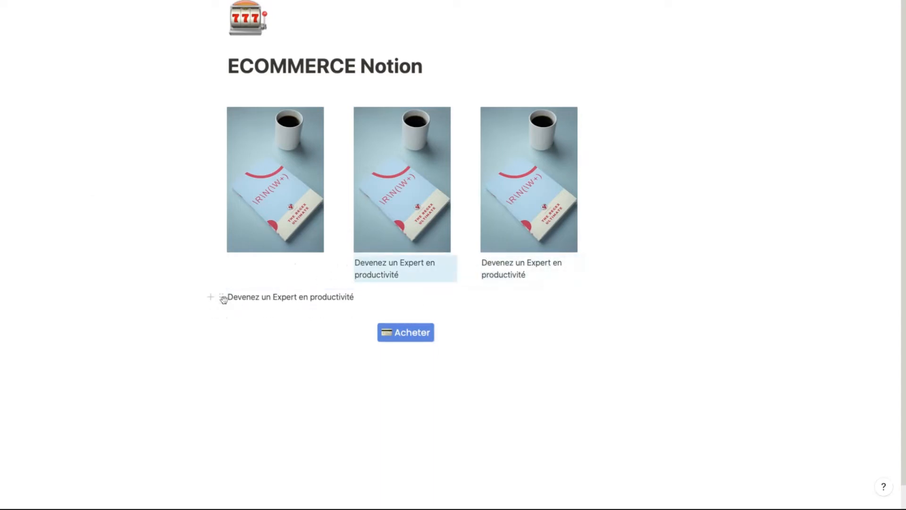
{"action": "left_click_drag", "start_coordinate": [222, 298], "coordinate": [223, 299]}
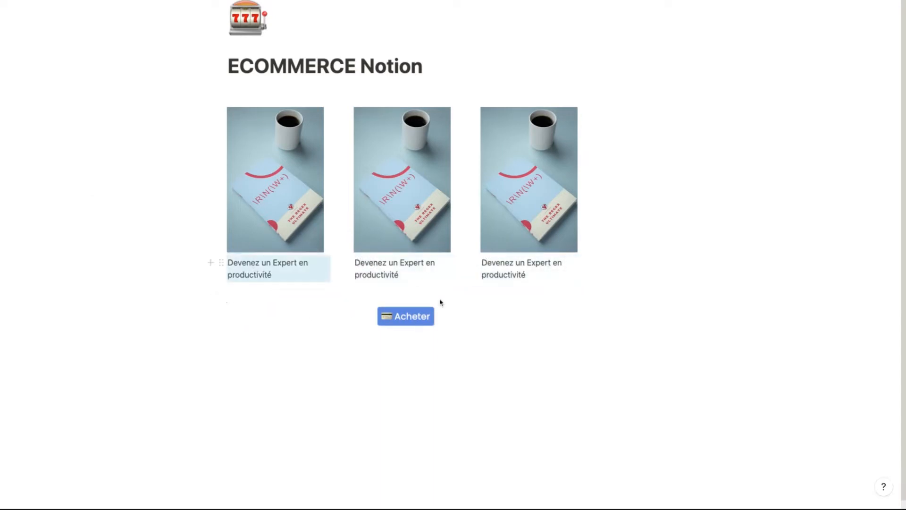
{"action": "mouse_move", "coordinate": [488, 325]}
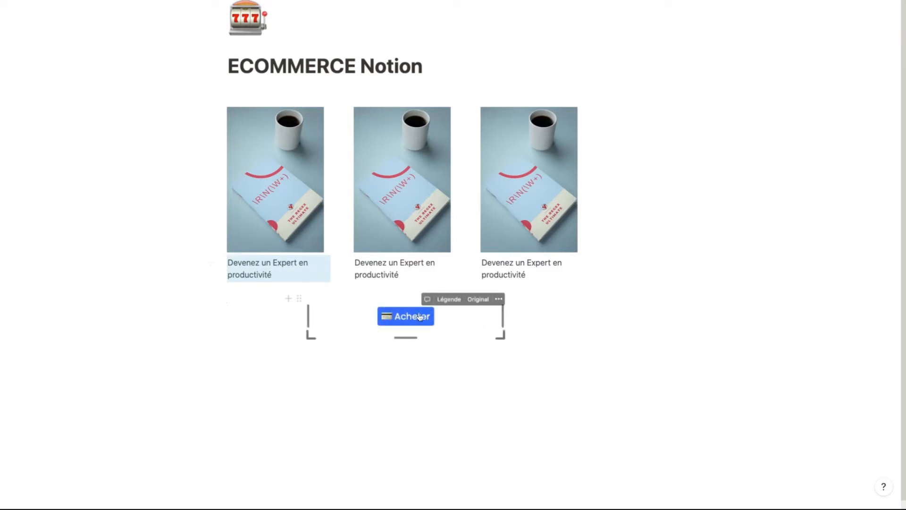
{"action": "left_click_drag", "start_coordinate": [507, 327], "coordinate": [506, 328]}
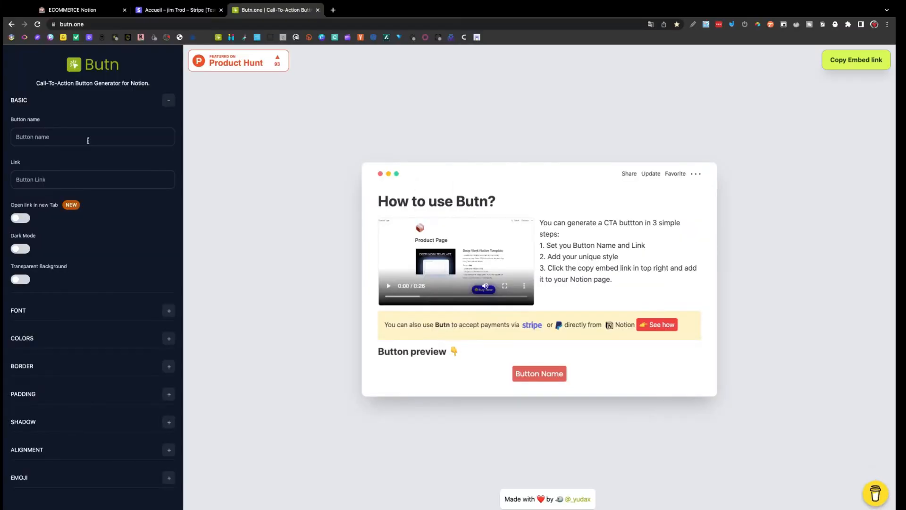
Label the button 'Acheter' and set its hover background colour to dark blue.
{"action": "left_click", "coordinate": [88, 140]}
{"action": "type", "text": "Acheter"}
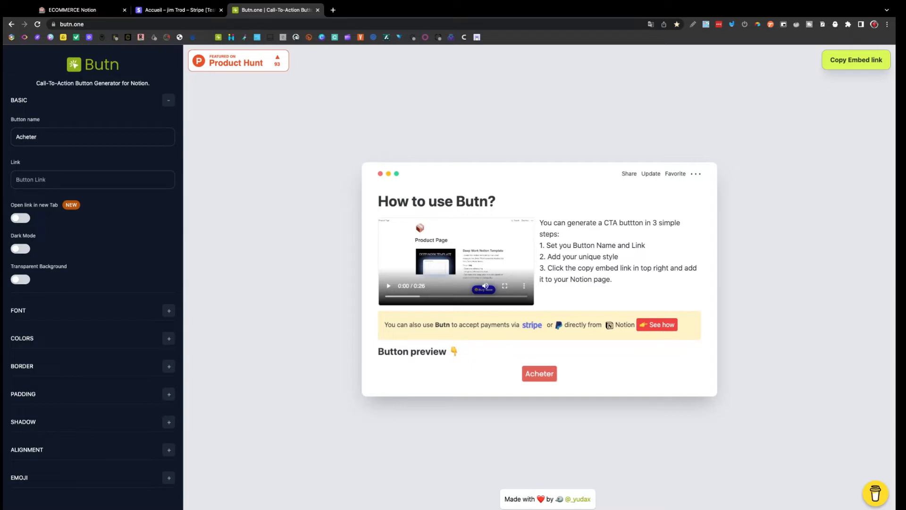
{"action": "left_click", "coordinate": [76, 180]}
{"action": "left_click", "coordinate": [169, 339]}
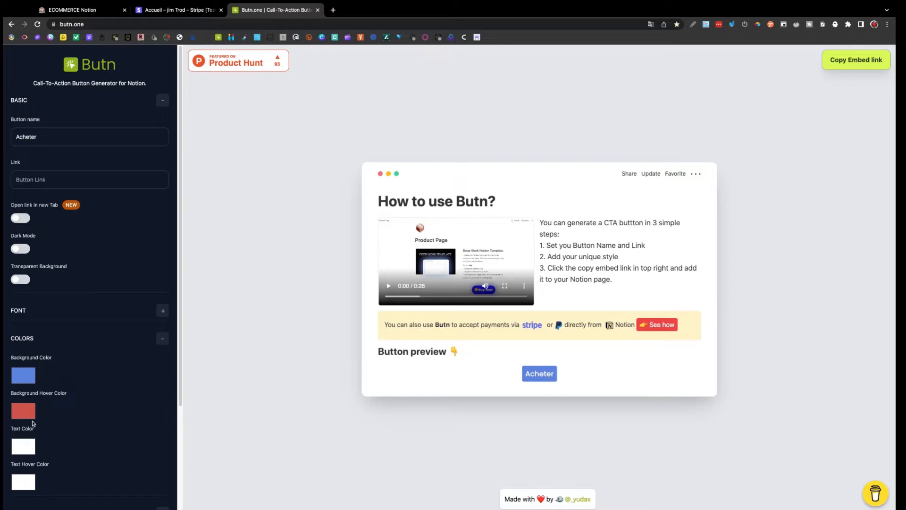
{"action": "left_click", "coordinate": [32, 421]}
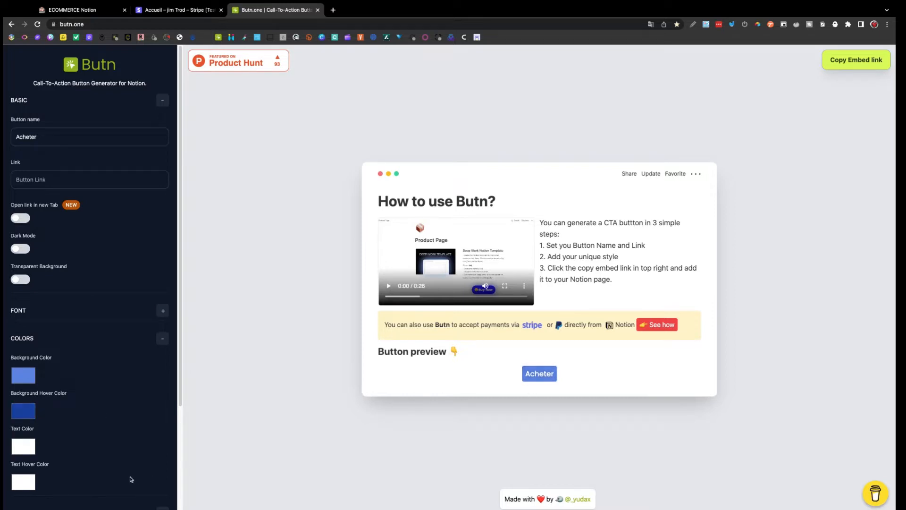
Add the credit card emoji to the button, found by searching 'carte'.
{"action": "scroll", "coordinate": [132, 478], "scroll_direction": "down", "scroll_amount": 3}
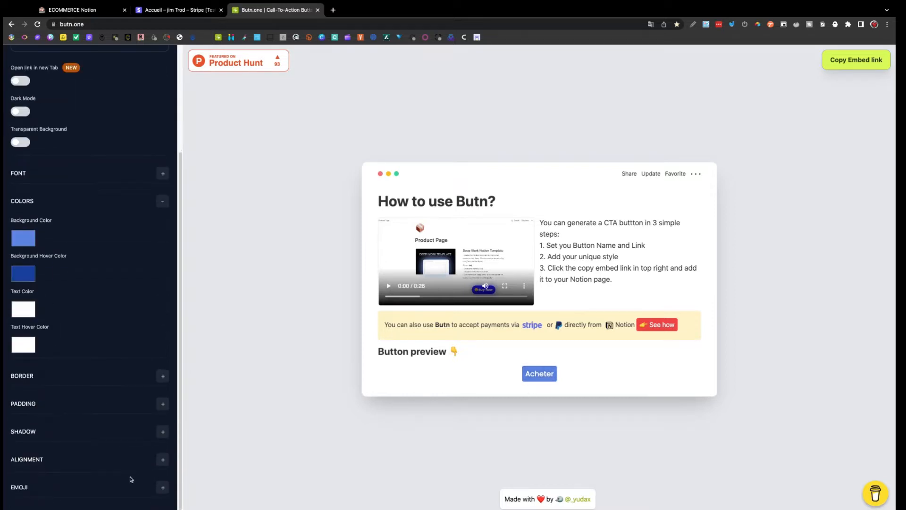
{"action": "left_click", "coordinate": [163, 487]}
{"action": "scroll", "coordinate": [132, 488], "scroll_direction": "down", "scroll_amount": 1}
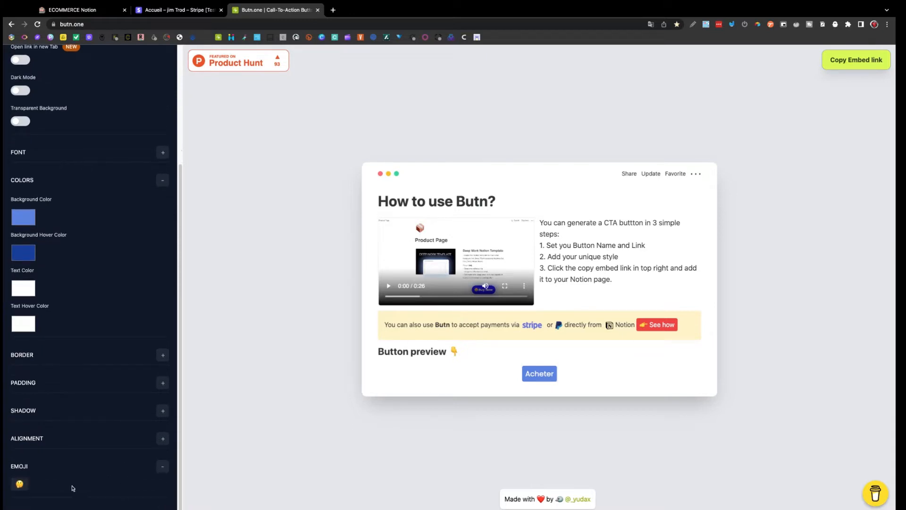
{"action": "left_click", "coordinate": [20, 484]}
{"action": "scroll", "coordinate": [110, 388], "scroll_direction": "down", "scroll_amount": 4}
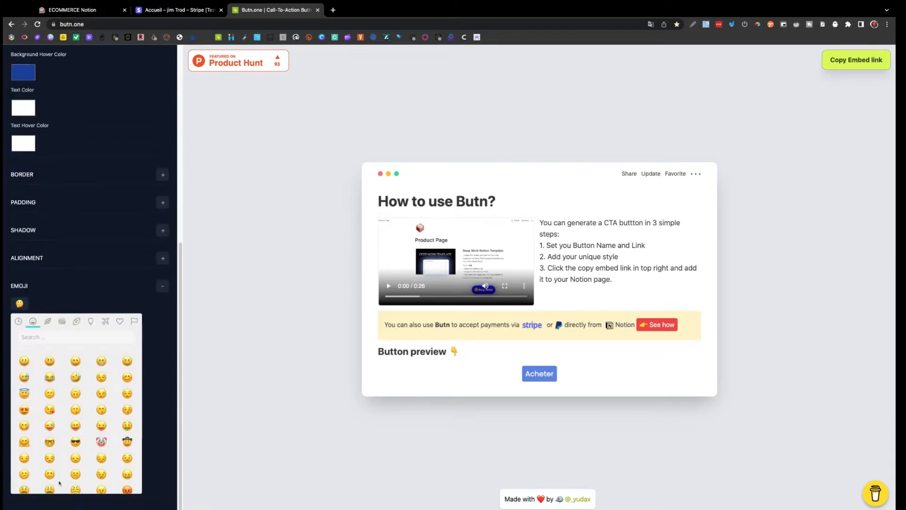
{"action": "left_click", "coordinate": [75, 342]}
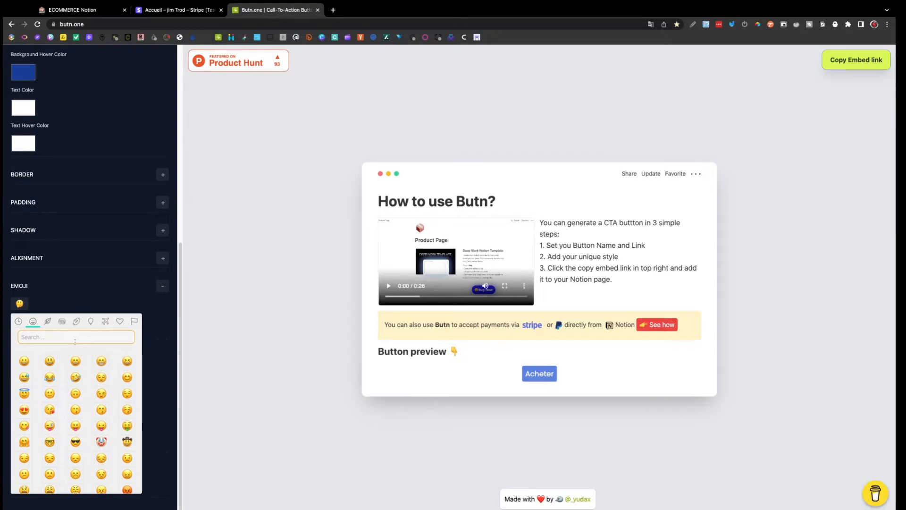
{"action": "type", "text": "carte"}
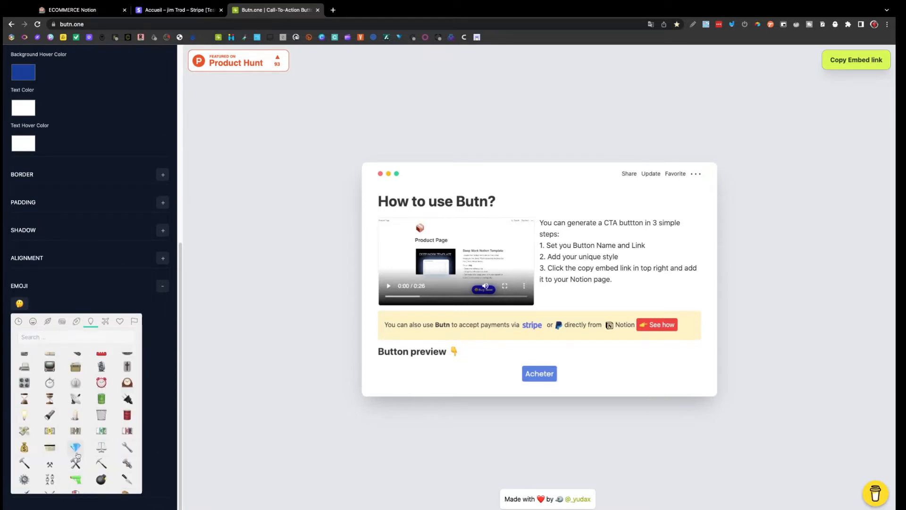
{"action": "left_click", "coordinate": [53, 453]}
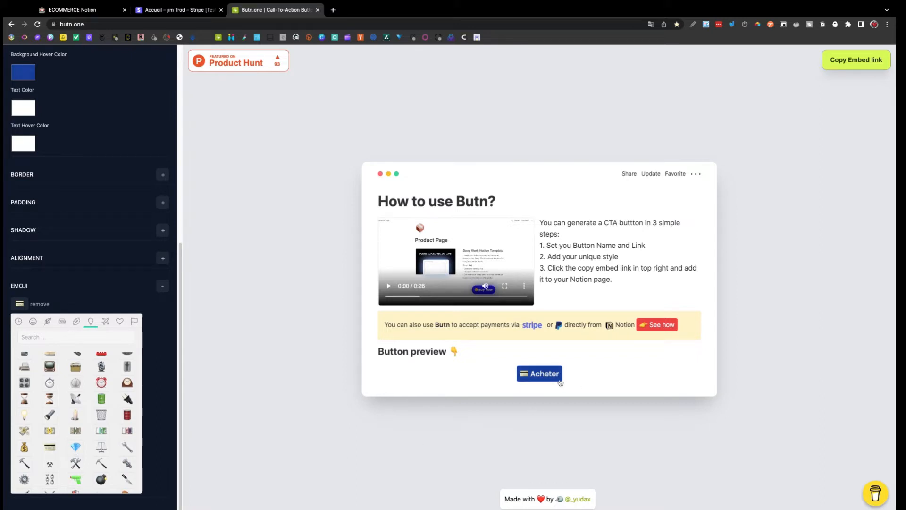
{"action": "scroll", "coordinate": [135, 280], "scroll_direction": "up", "scroll_amount": 8}
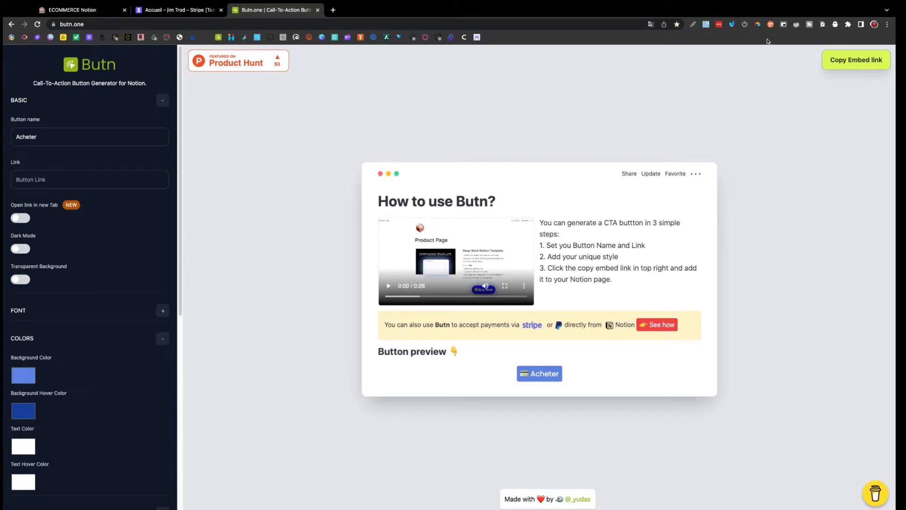
Open Stripe's Produits list showing Ebook Regex and Ebook Productivite at 1,00 € each.
{"action": "left_click", "coordinate": [143, 176]}
{"action": "left_click", "coordinate": [163, 10]}
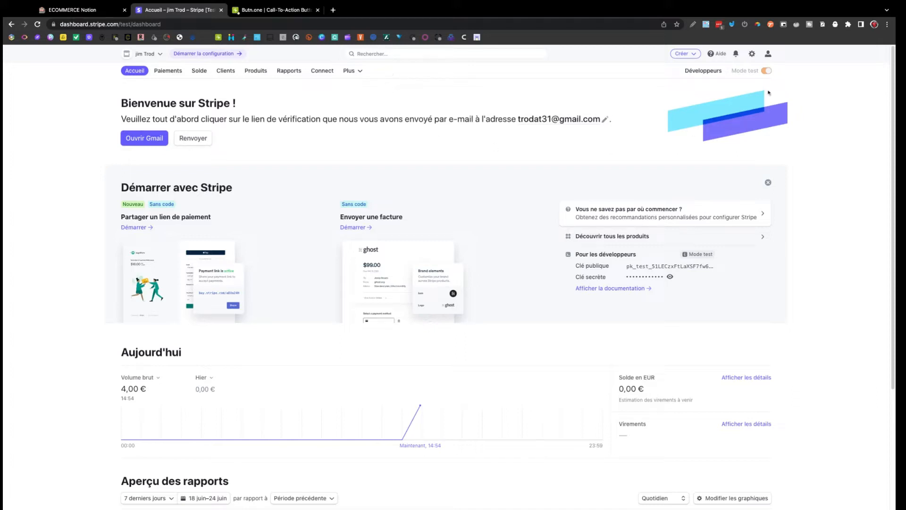
{"action": "mouse_move", "coordinate": [763, 72]}
{"action": "left_click", "coordinate": [262, 70]}
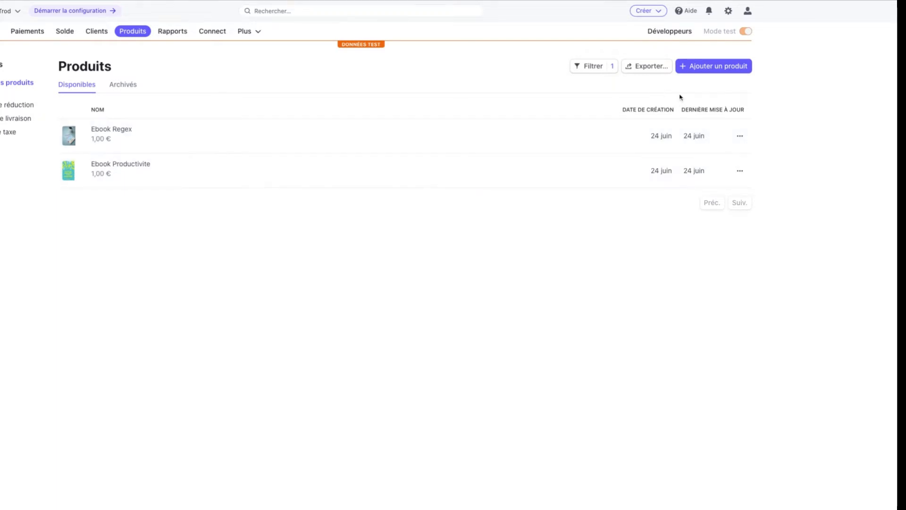
Start a new product named Ebook Regex with the description 'Deviens un pro de la Regex'.
{"action": "left_click", "coordinate": [700, 67]}
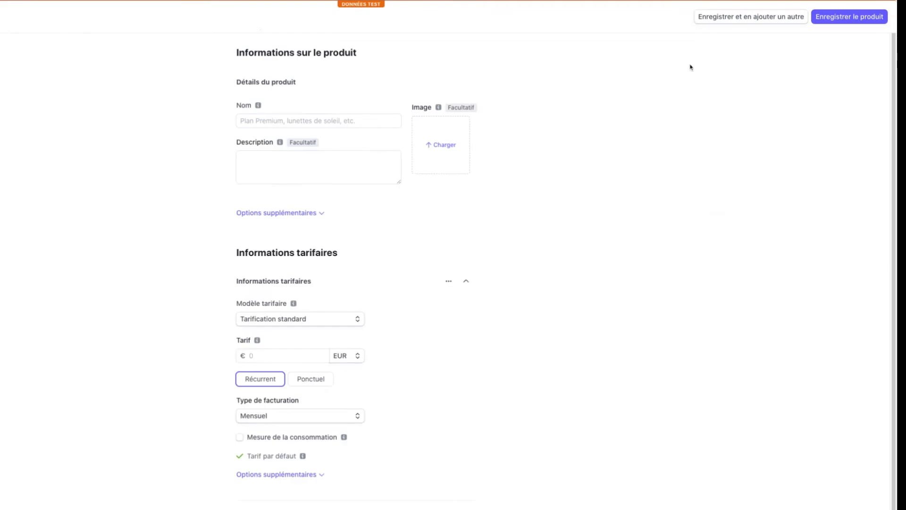
{"action": "left_click", "coordinate": [334, 120]}
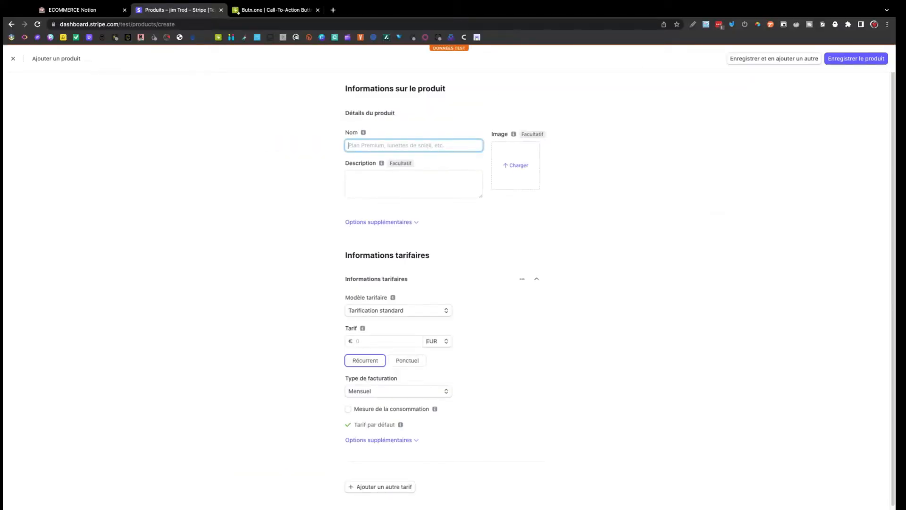
{"action": "type", "text": "Ebook R"}
{"action": "type", "text": "egex"}
{"action": "left_click_drag", "start_coordinate": [481, 197], "coordinate": [481, 250]}
{"action": "left_click", "coordinate": [409, 184]}
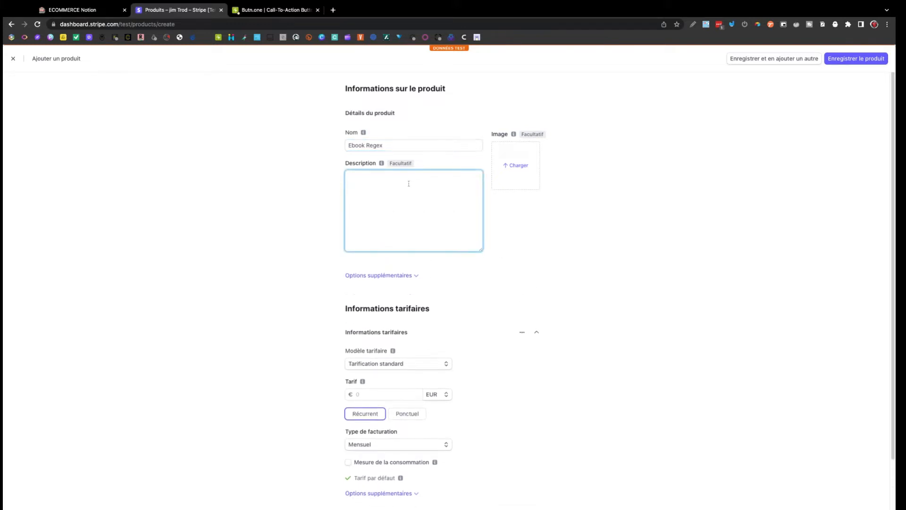
{"action": "type", "text": "Deviens un pro de la Regex"}
Upload a cover image for the Ebook Regex product.
{"action": "left_click", "coordinate": [520, 174]}
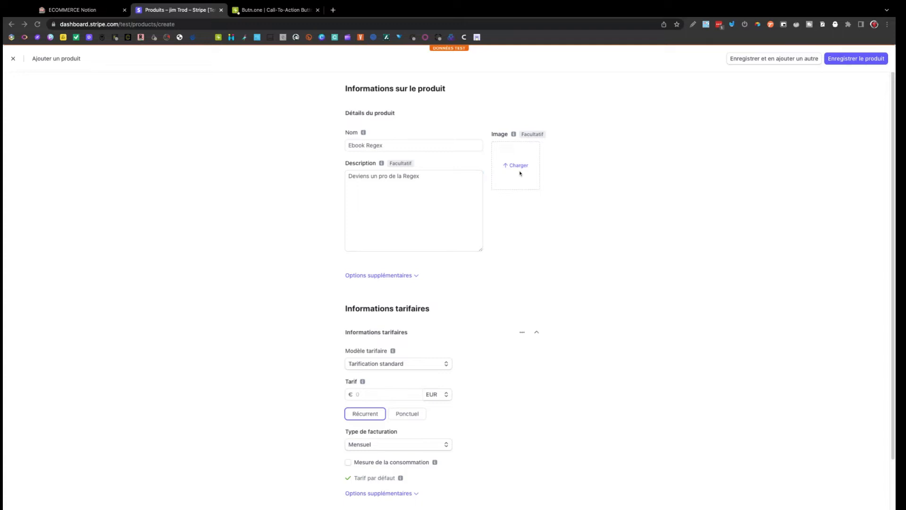
{"action": "left_click", "coordinate": [518, 313]}
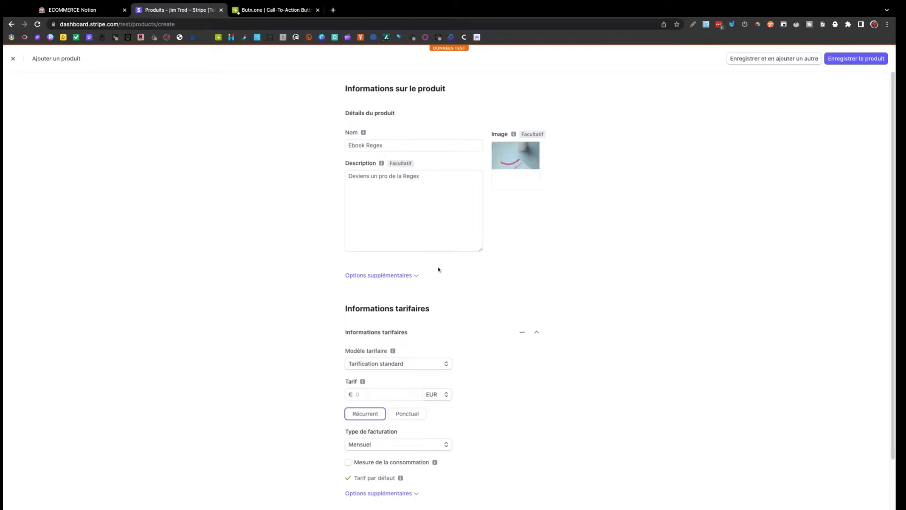
{"action": "scroll", "coordinate": [418, 261], "scroll_direction": "down", "scroll_amount": 2}
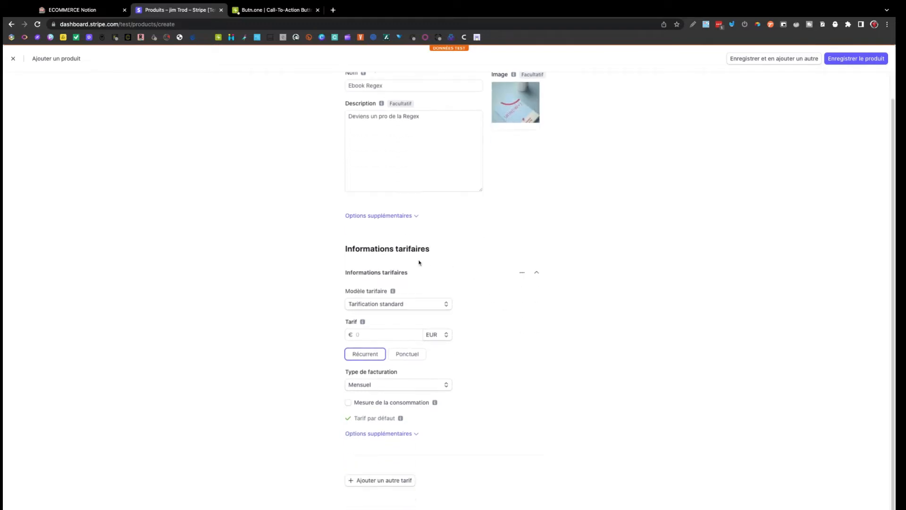
{"action": "scroll", "coordinate": [419, 262], "scroll_direction": "up", "scroll_amount": 2}
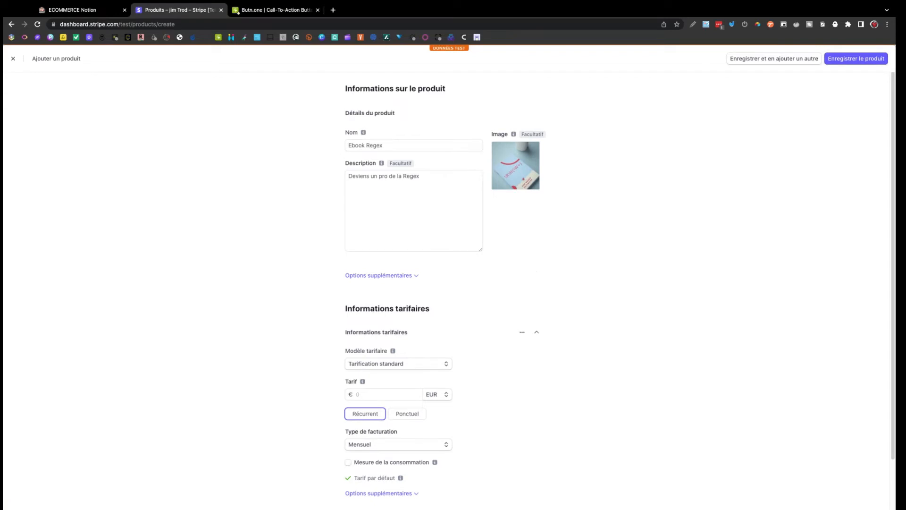
{"action": "scroll", "coordinate": [418, 307], "scroll_direction": "down", "scroll_amount": 2}
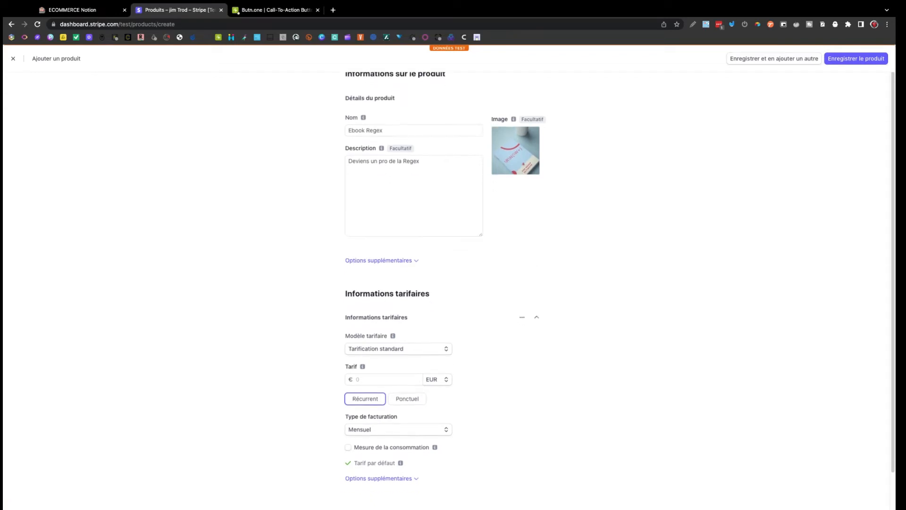
{"action": "left_click", "coordinate": [419, 308]}
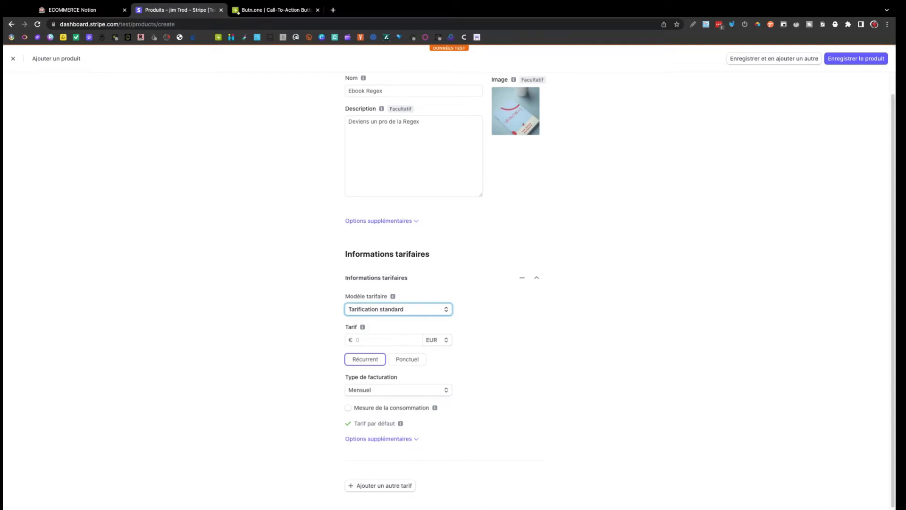
Give the product a one-time price of 1,00 EUR and save it.
{"action": "scroll", "coordinate": [450, 334], "scroll_direction": "down", "scroll_amount": 1}
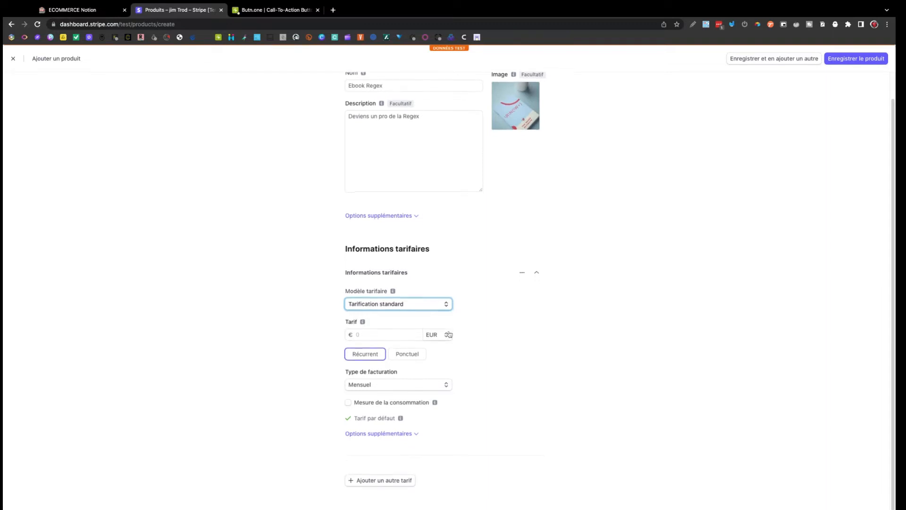
{"action": "left_click", "coordinate": [389, 333]}
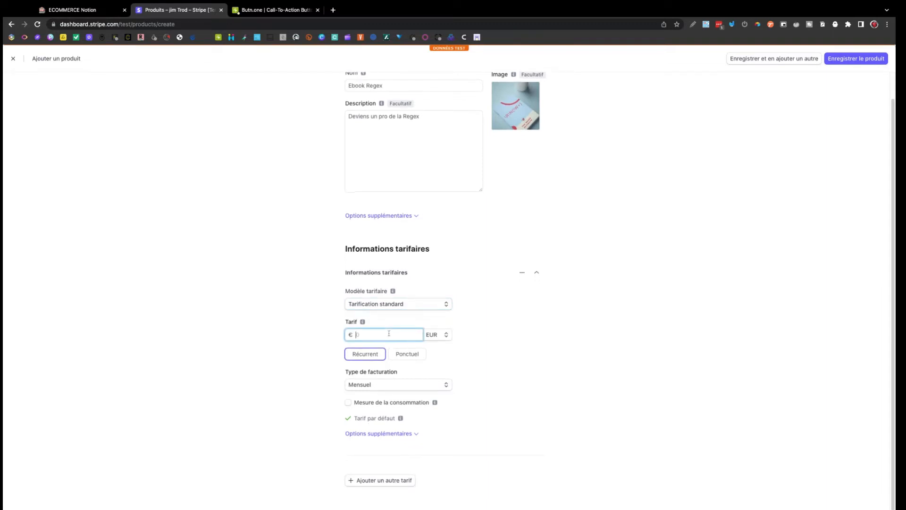
{"action": "type", "text": "1,00"}
{"action": "left_click", "coordinate": [442, 338]}
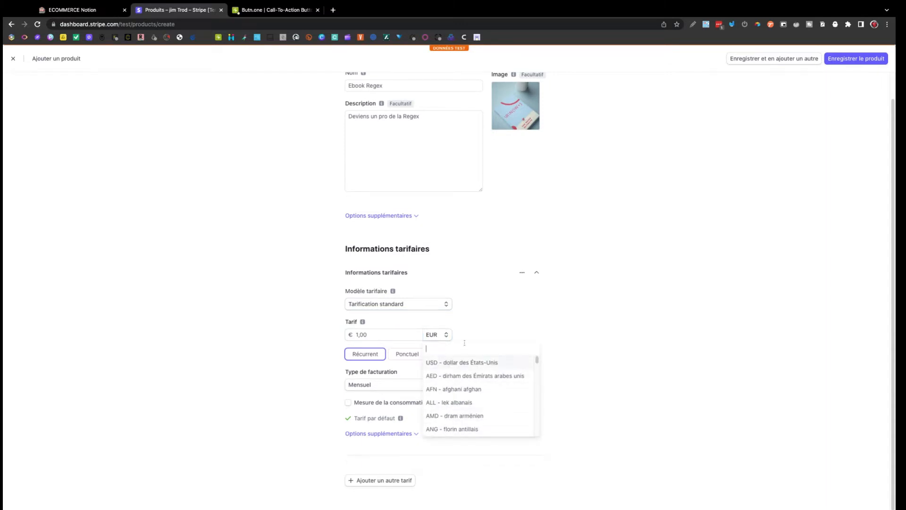
{"action": "left_click", "coordinate": [343, 355]}
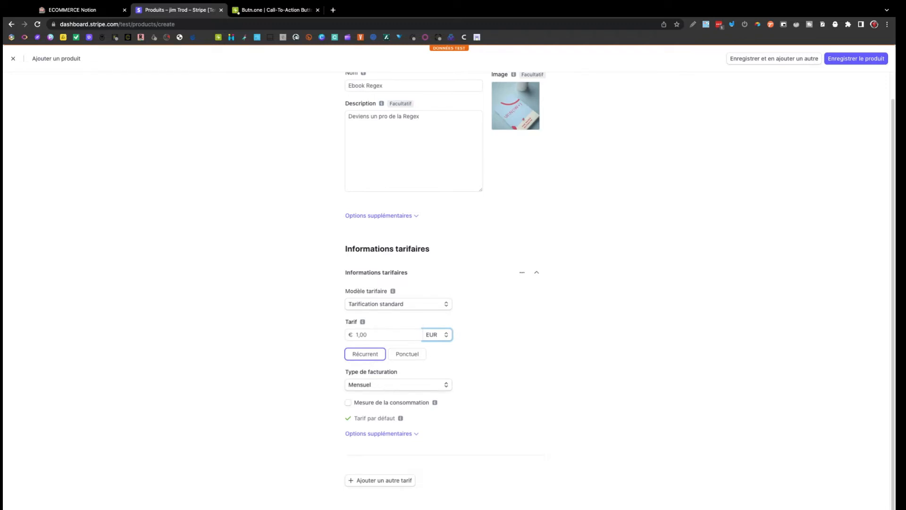
{"action": "left_click", "coordinate": [399, 385]}
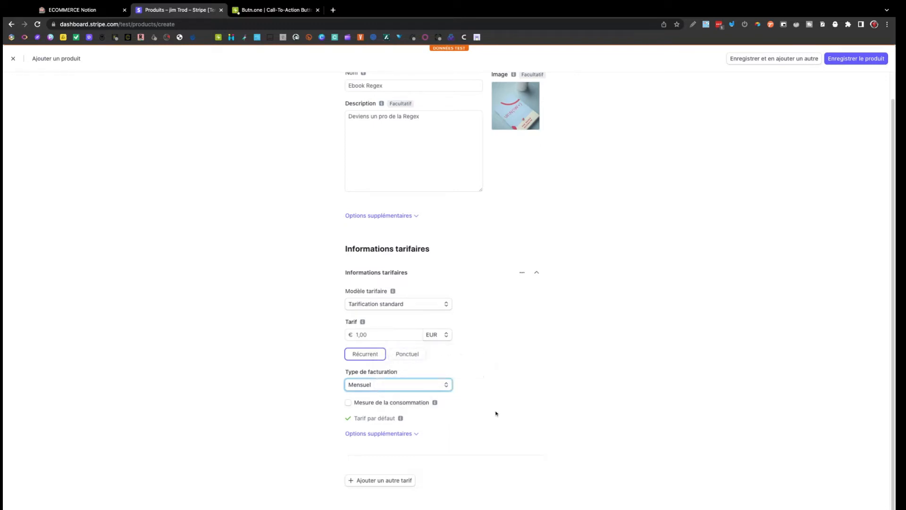
{"action": "left_click", "coordinate": [412, 354]}
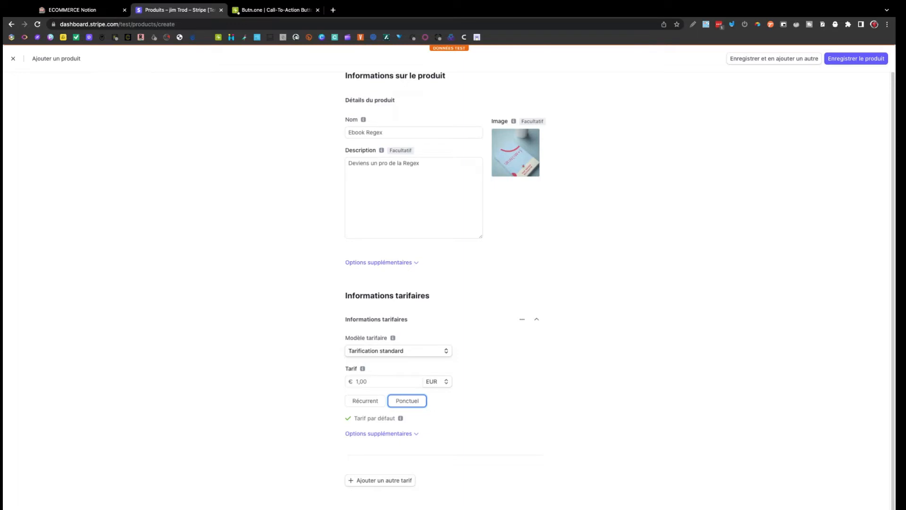
{"action": "scroll", "coordinate": [444, 290], "scroll_direction": "up", "scroll_amount": 1}
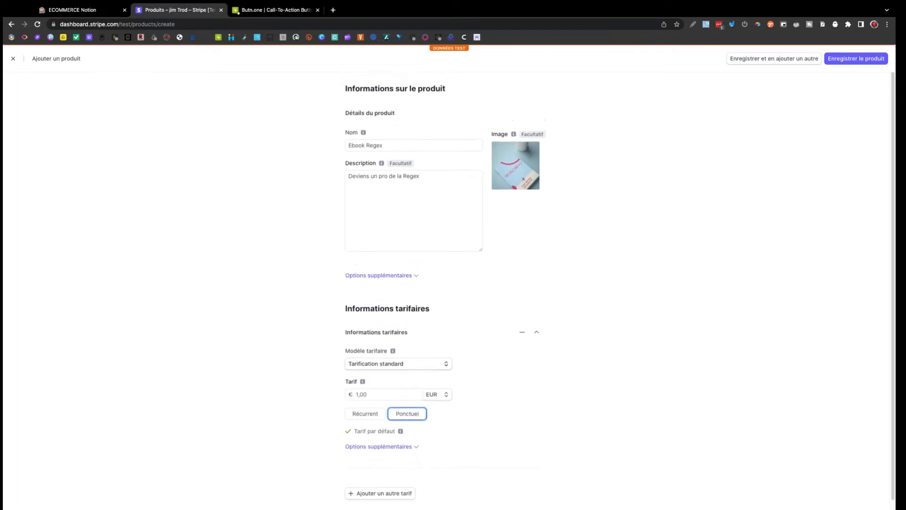
{"action": "left_click", "coordinate": [844, 63]}
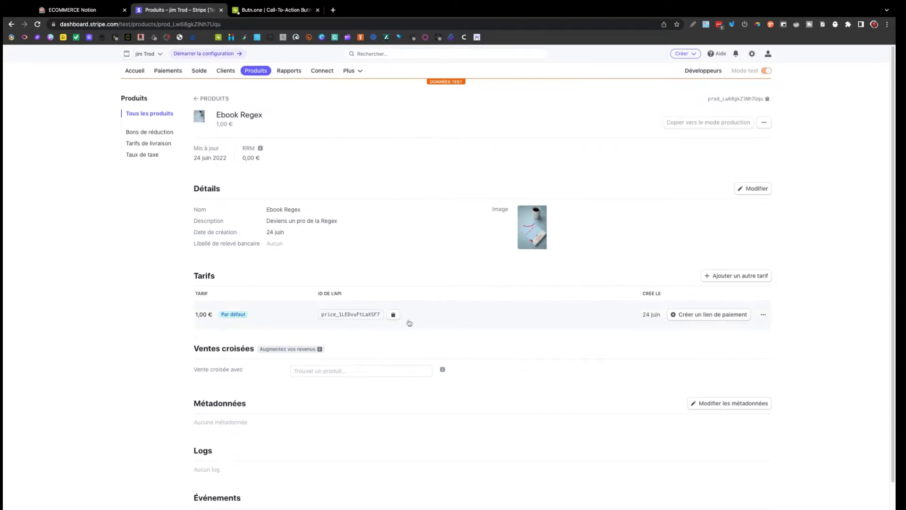
Create a payment link for the 1,00 € Ebook Regex price allowing quantity changes, showing confirmation-page settings.
{"action": "left_click", "coordinate": [714, 315]}
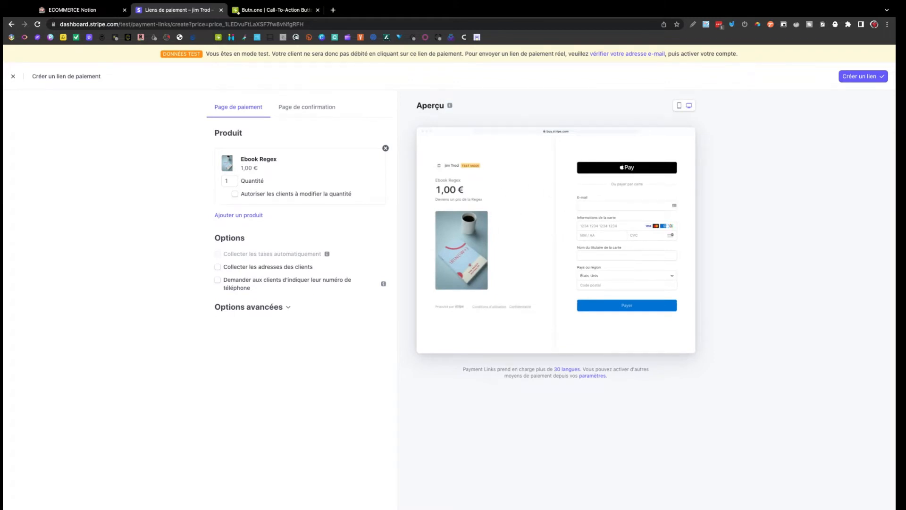
{"action": "left_click", "coordinate": [236, 194]}
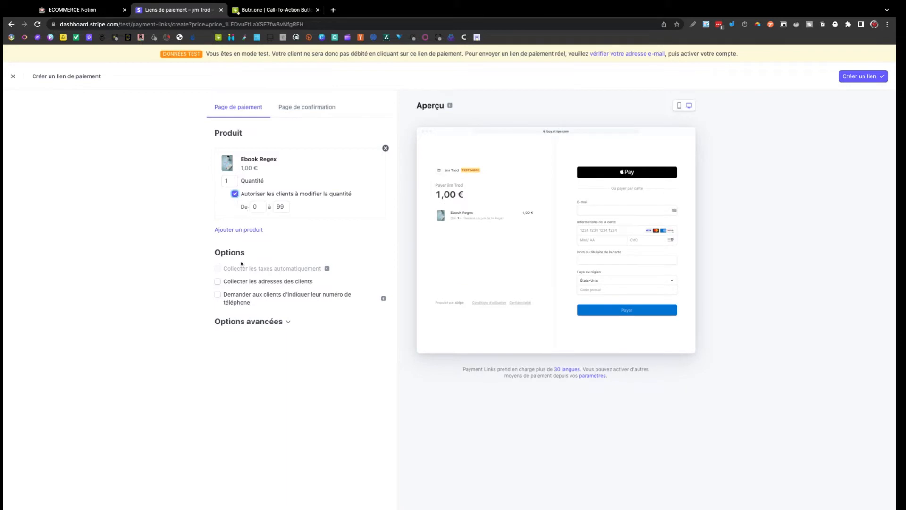
{"action": "left_click", "coordinate": [219, 282]}
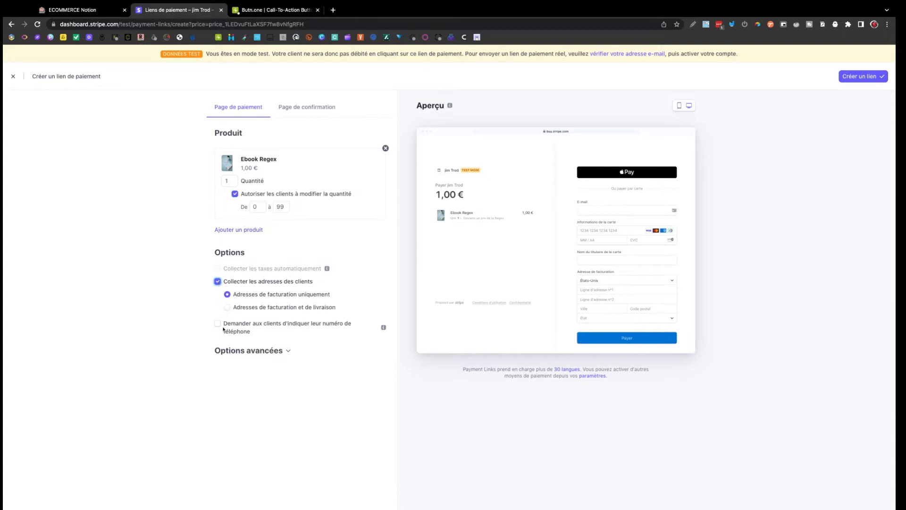
{"action": "left_click", "coordinate": [219, 325]}
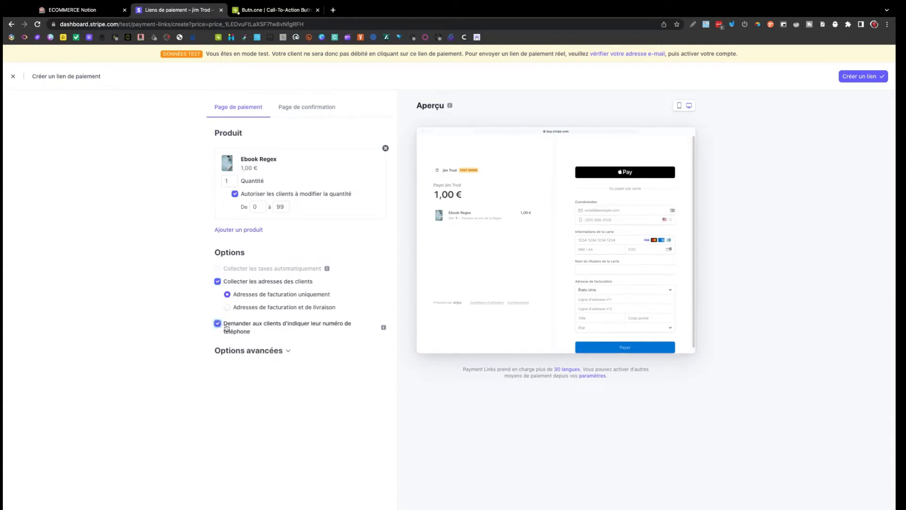
{"action": "left_click", "coordinate": [218, 325]}
{"action": "left_click", "coordinate": [218, 282]}
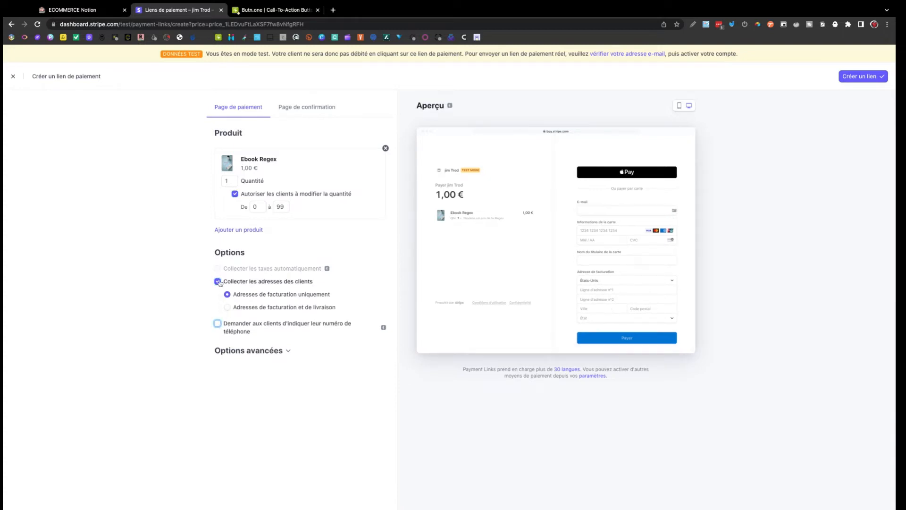
{"action": "left_click", "coordinate": [248, 324]}
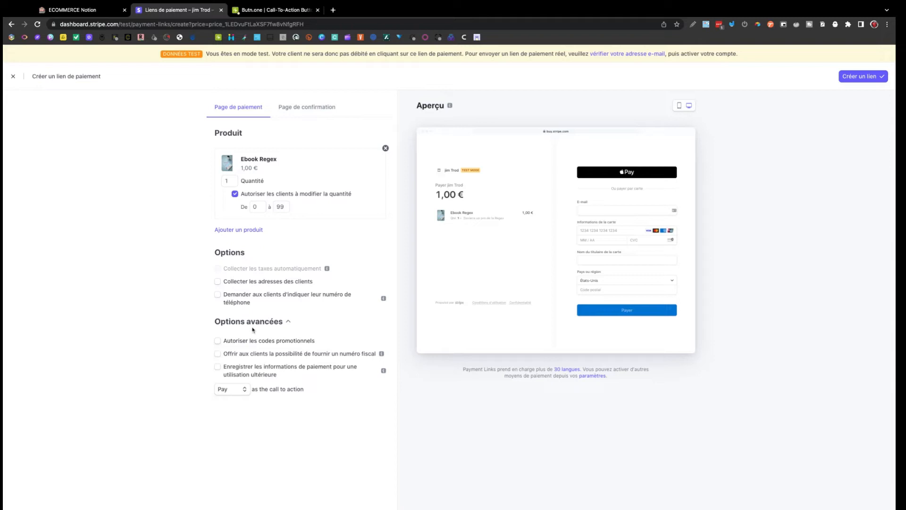
{"action": "left_click", "coordinate": [307, 113]}
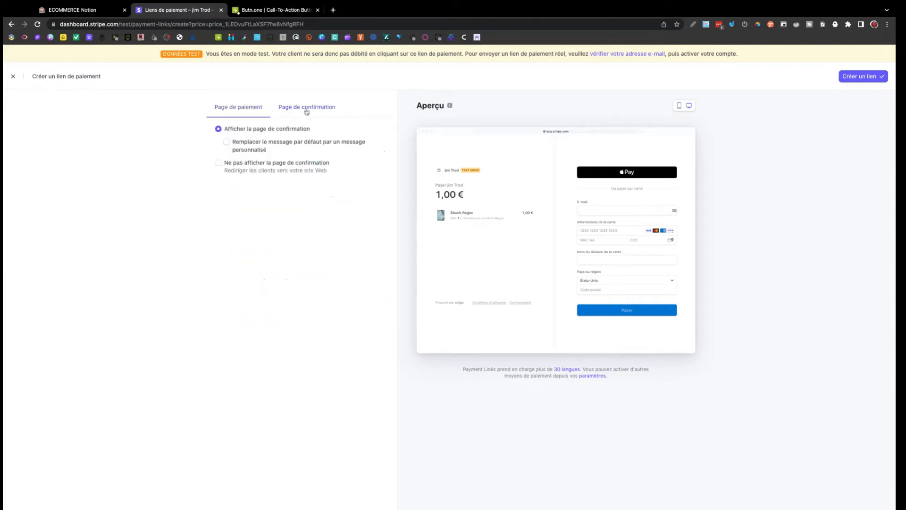
Replace the default confirmation message with 'Merci de votre achat, Ci joint le lien de téléchargement :'.
{"action": "left_click", "coordinate": [253, 144]}
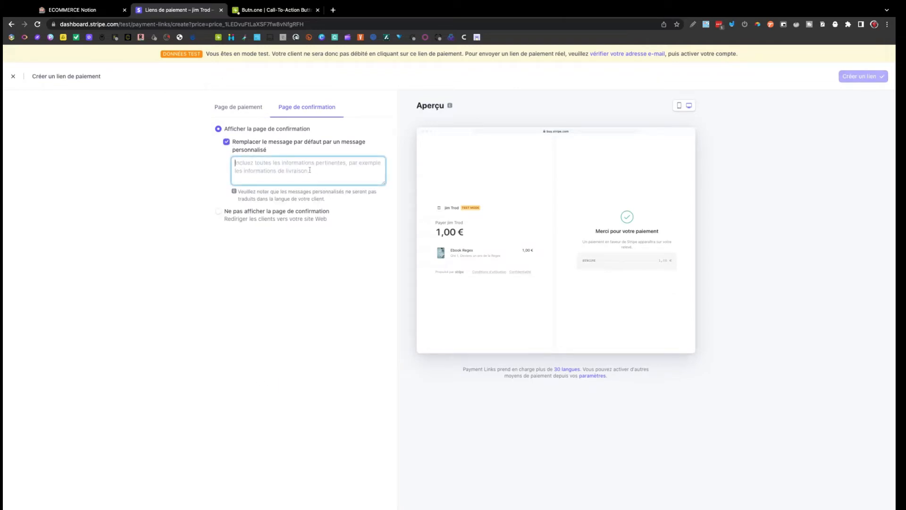
{"action": "type", "text": "Me"}
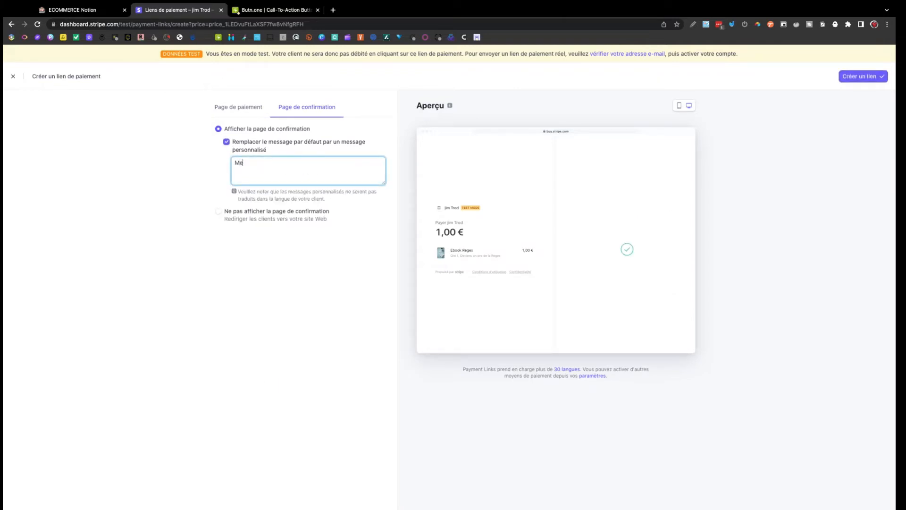
{"action": "type", "text": "rici de votre achat, Ci joint "}
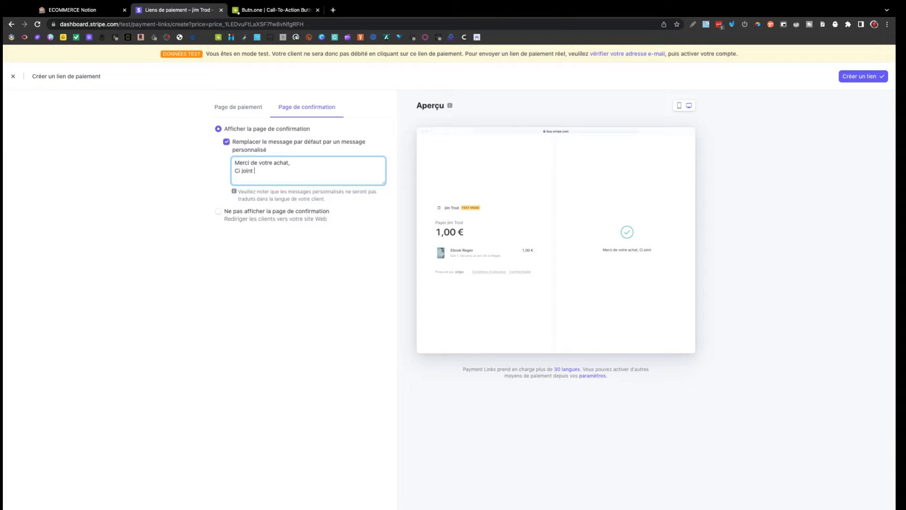
{"action": "type", "text": "le lien de téléchare"}
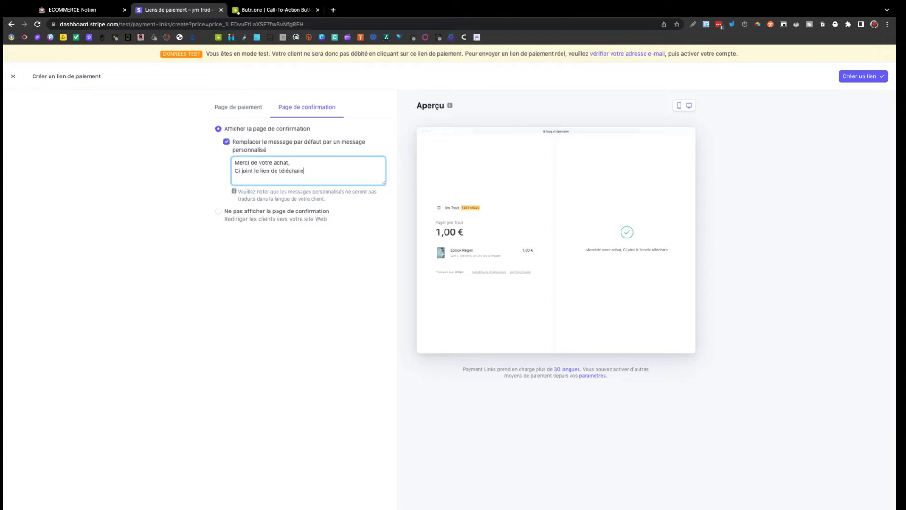
{"action": "key", "text": "BackSpace"}
{"action": "type", "text": "gement /"}
{"action": "key", "text": "BackSpace"}
{"action": "type", "text": ":"}
Copy The Regex Ultimate short link from Bitly and continue the Stripe message on a new line.
{"action": "left_click", "coordinate": [334, 11]}
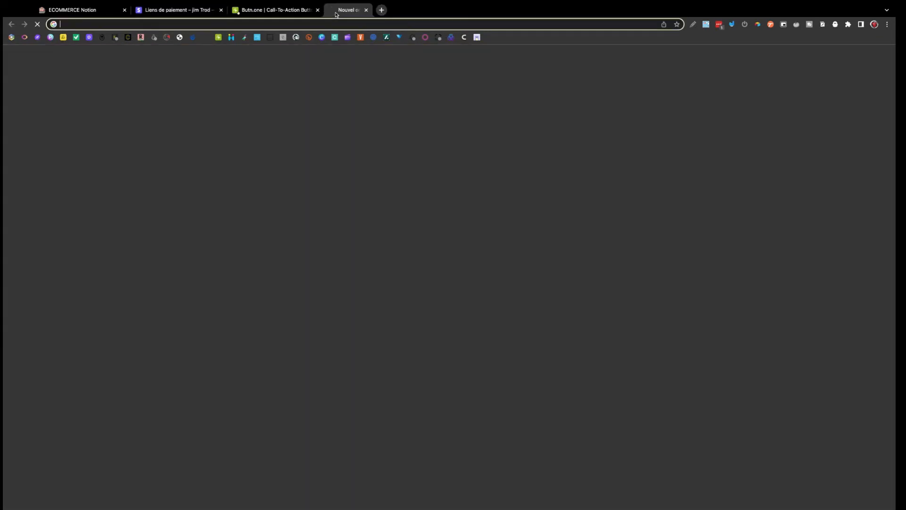
{"action": "left_click", "coordinate": [309, 38]}
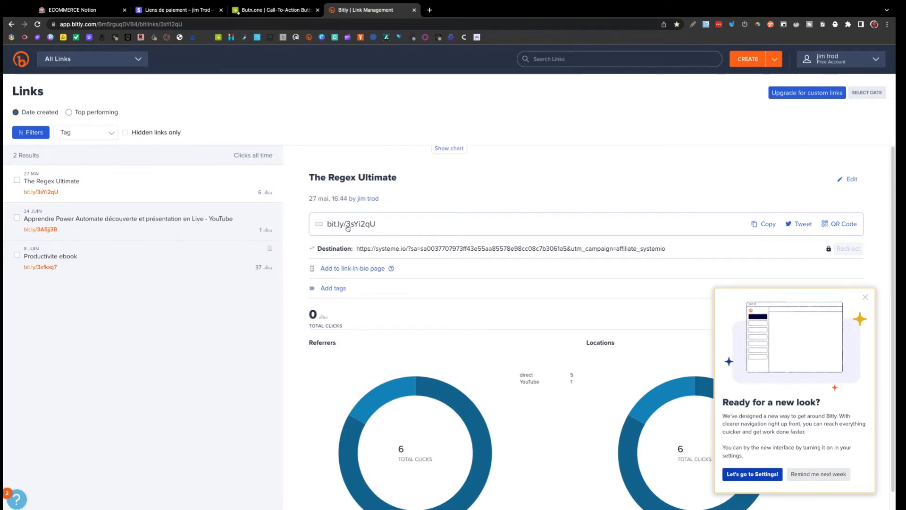
{"action": "left_click", "coordinate": [767, 225]}
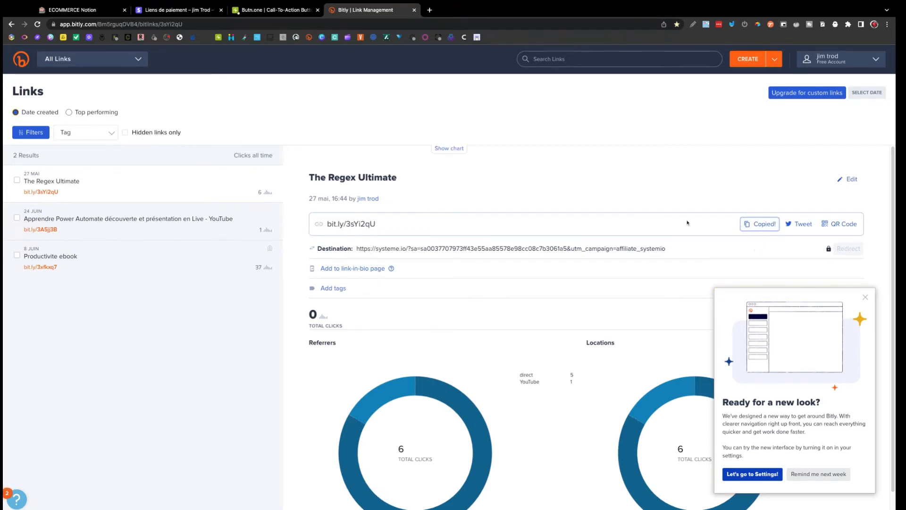
{"action": "left_click", "coordinate": [177, 10]}
{"action": "left_click", "coordinate": [274, 180]}
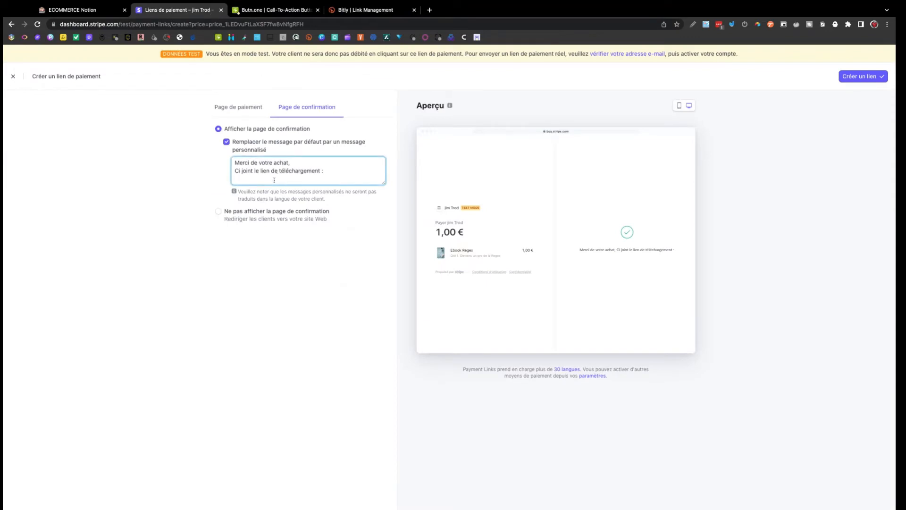
Paste the short download link into the message, create the payment link and copy its URL.
{"action": "key", "text": "super+v"}
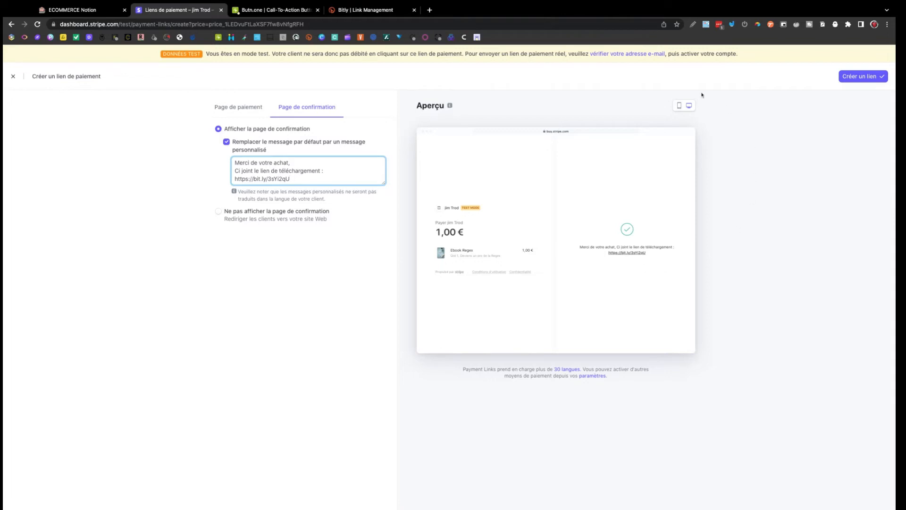
{"action": "left_click", "coordinate": [679, 105]}
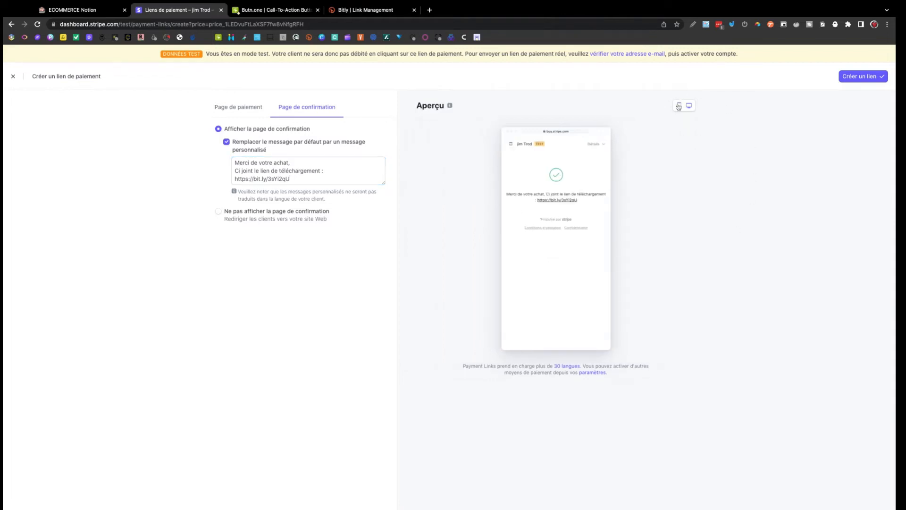
{"action": "left_click", "coordinate": [689, 105]}
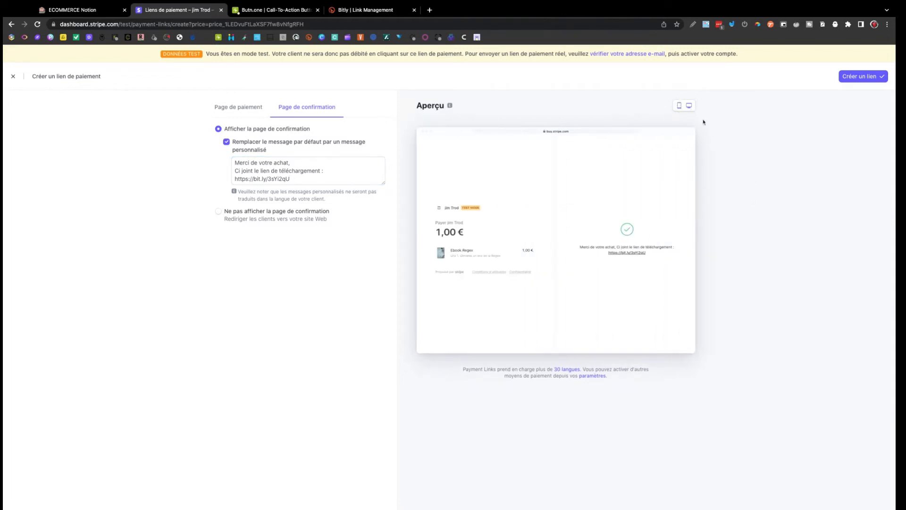
{"action": "left_click", "coordinate": [858, 77]}
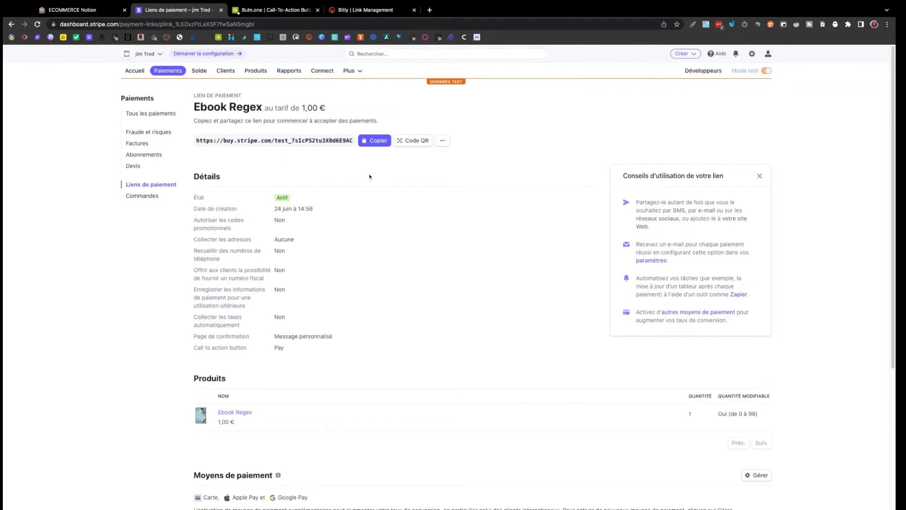
{"action": "left_click", "coordinate": [385, 143]}
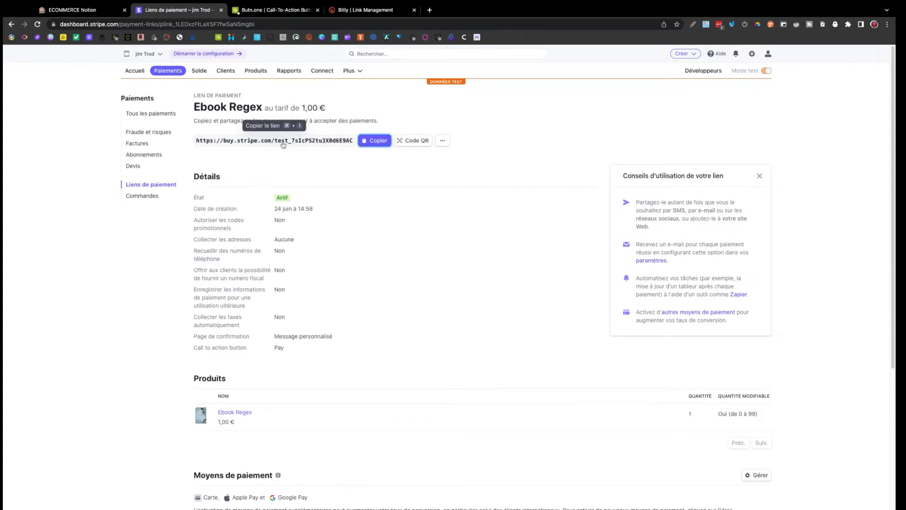
{"action": "left_click", "coordinate": [294, 12]}
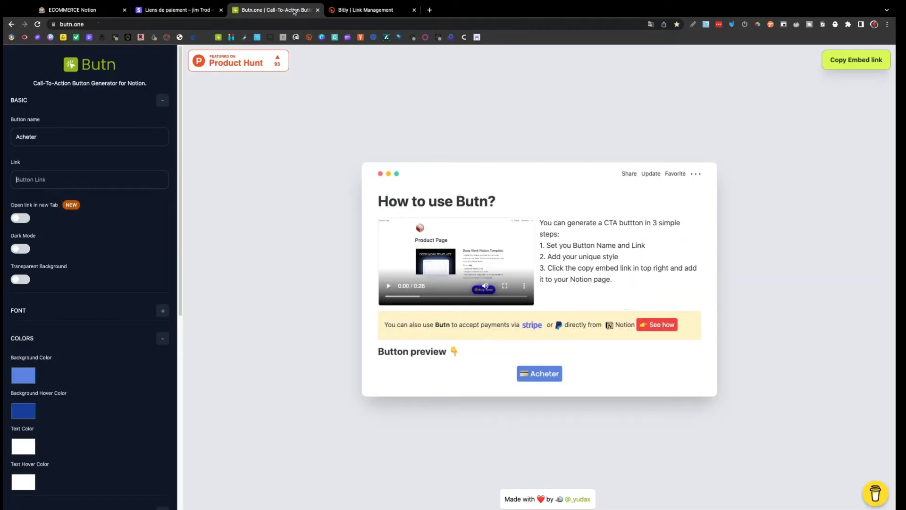
Paste the Stripe payment URL into Butn's Acheter button link, then return to the ECOMMERCE Notion tab.
{"action": "left_click", "coordinate": [99, 184]}
{"action": "key", "text": "super+v"}
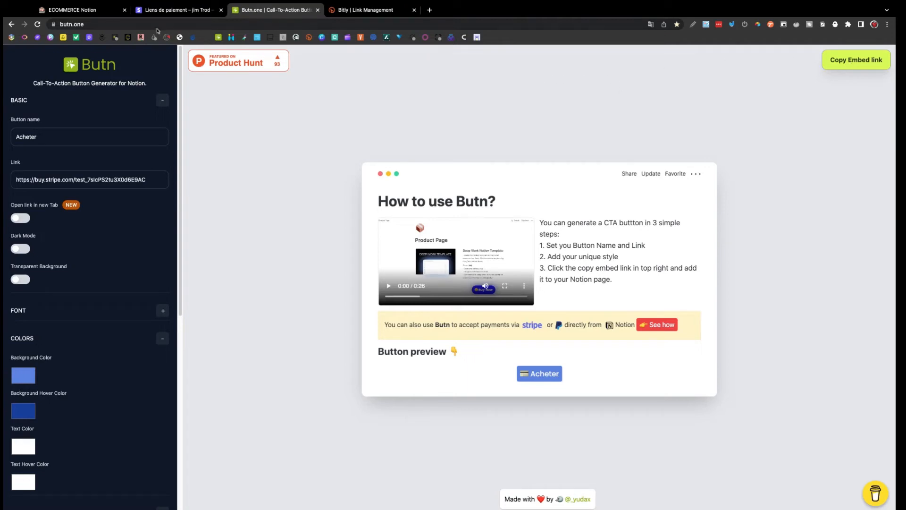
{"action": "left_click", "coordinate": [96, 11]}
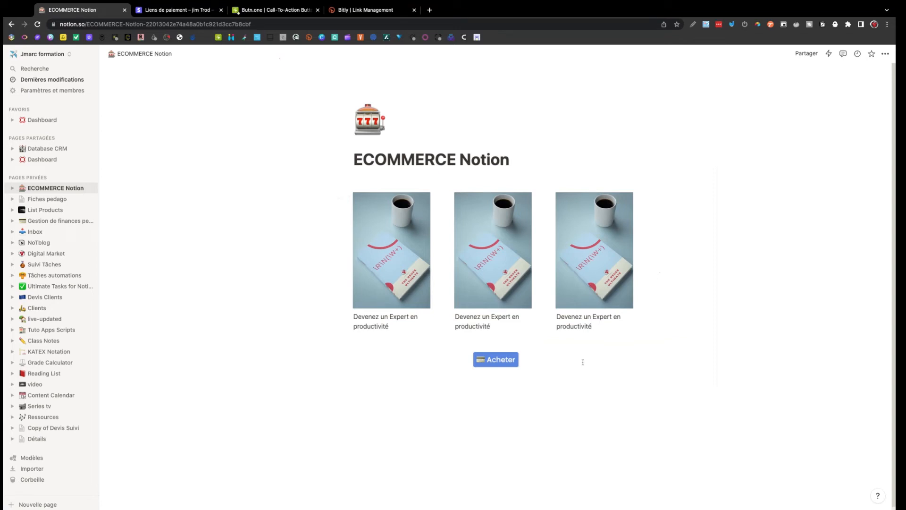
Remove the stray empty line below the third product caption.
{"action": "key", "text": "Return"}
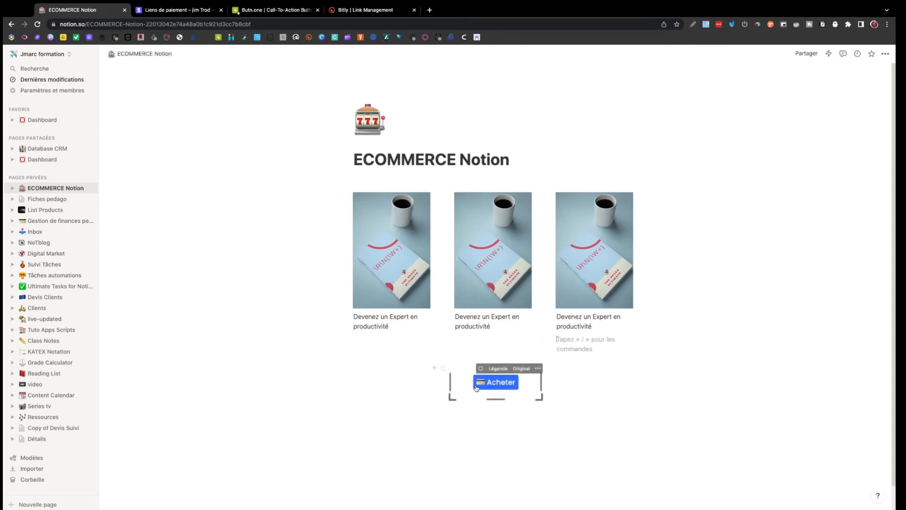
{"action": "left_click", "coordinate": [463, 354]}
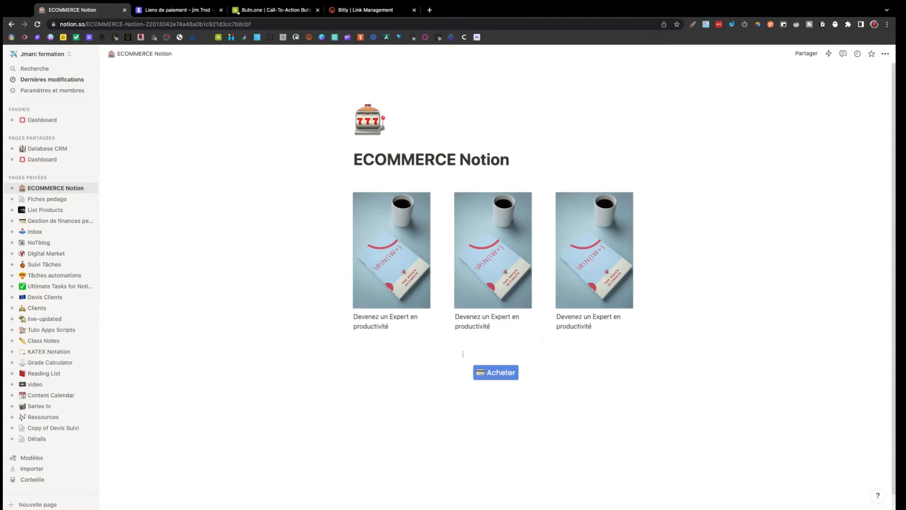
{"action": "key", "text": "BackSpace"}
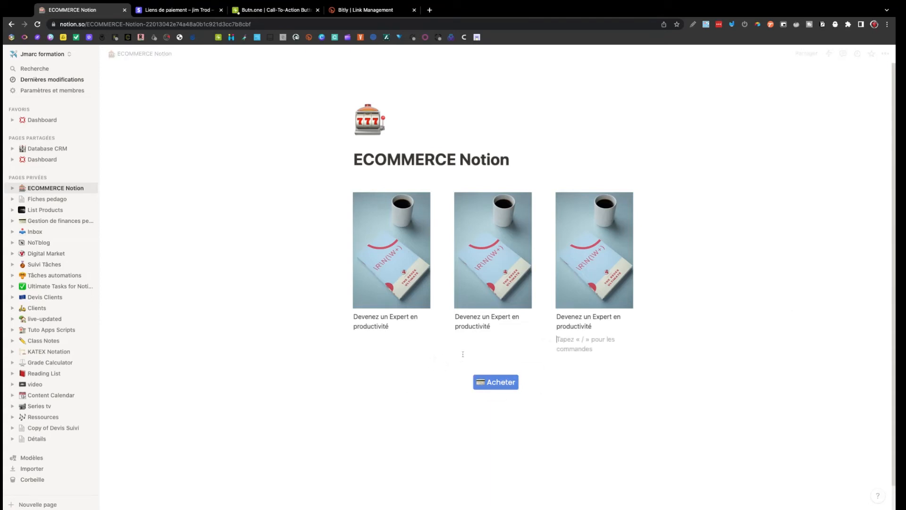
{"action": "left_click", "coordinate": [489, 346]}
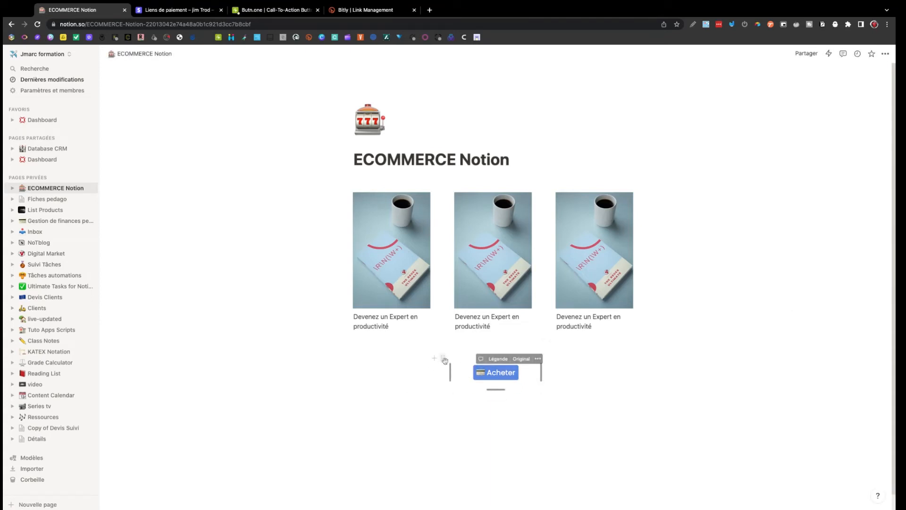
Duplicate the Acheter button and place the copy in a second column.
{"action": "left_click", "coordinate": [444, 360]}
{"action": "left_click", "coordinate": [367, 313]}
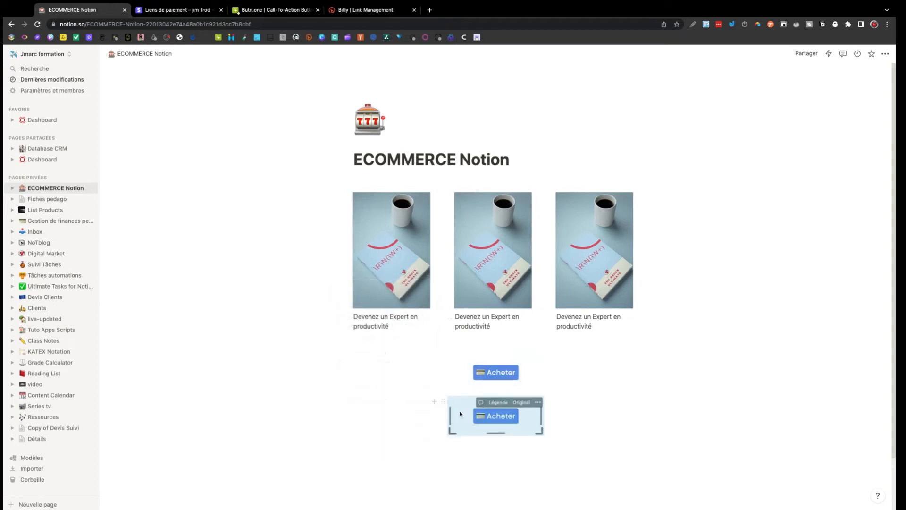
{"action": "left_click_drag", "start_coordinate": [444, 402], "coordinate": [564, 359]}
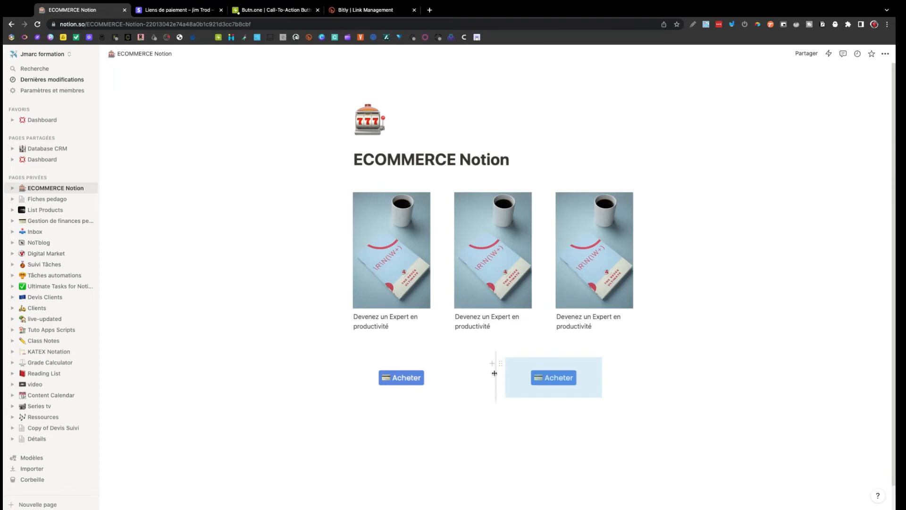
{"action": "left_click_drag", "start_coordinate": [494, 373], "coordinate": [446, 373]}
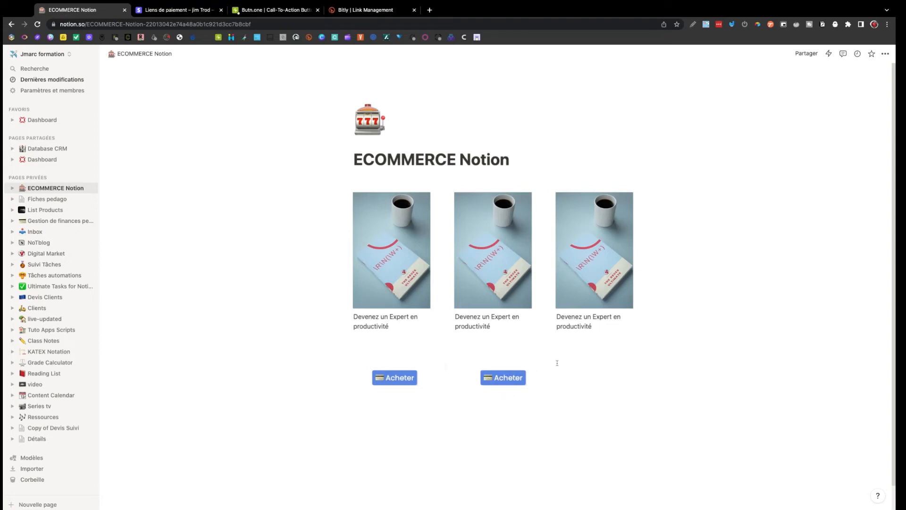
Add a third Acheter copy and align the three buttons under the three captions.
{"action": "left_click", "coordinate": [449, 363]}
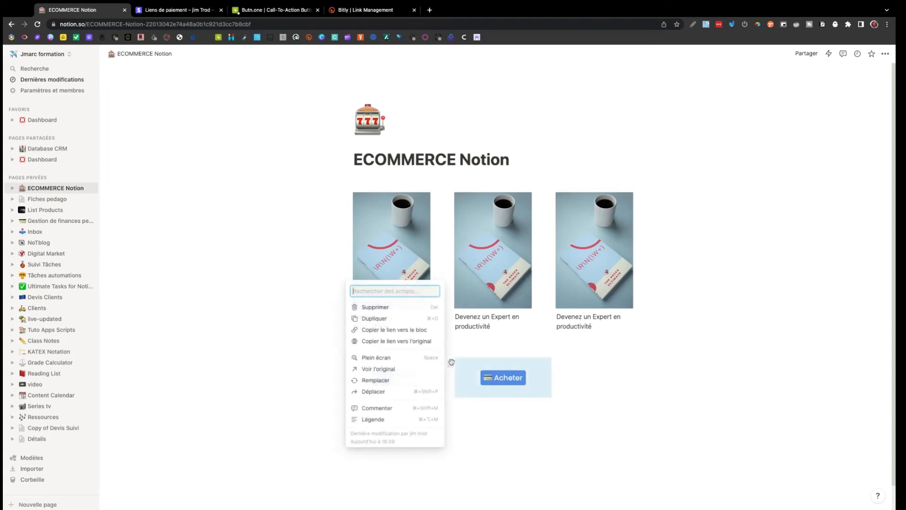
{"action": "left_click", "coordinate": [400, 324]}
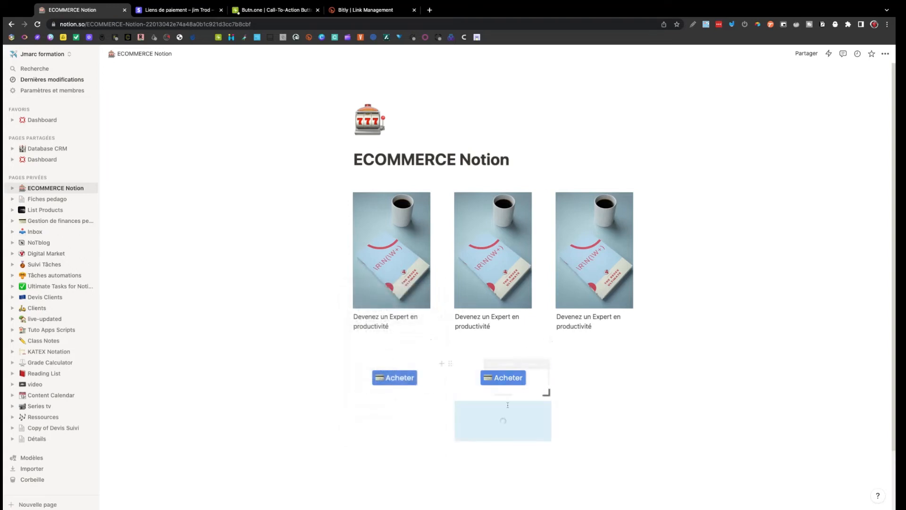
{"action": "left_click_drag", "start_coordinate": [450, 409], "coordinate": [603, 361]}
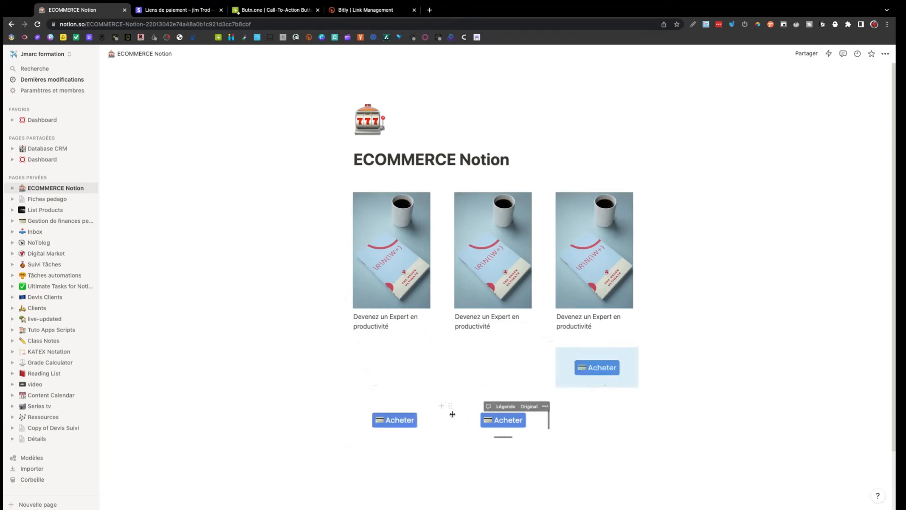
{"action": "left_click_drag", "start_coordinate": [451, 407], "coordinate": [472, 354]}
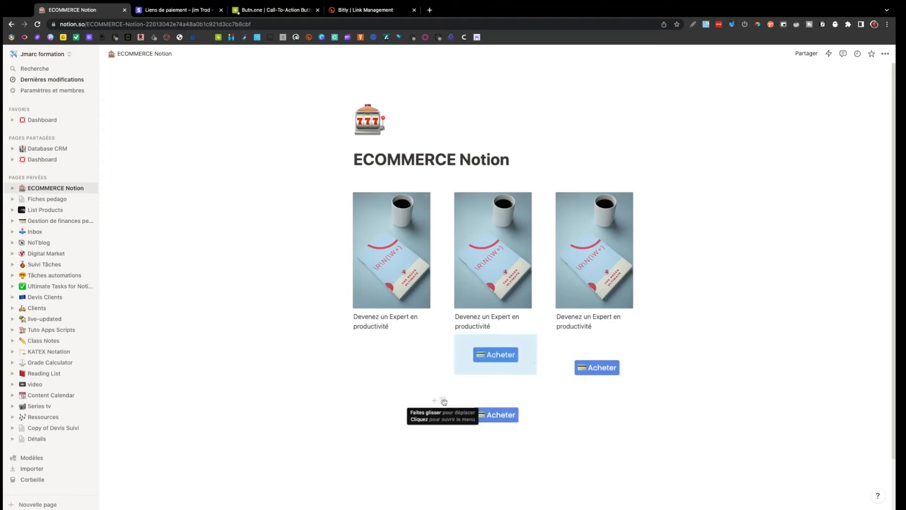
{"action": "left_click_drag", "start_coordinate": [442, 402], "coordinate": [444, 402]}
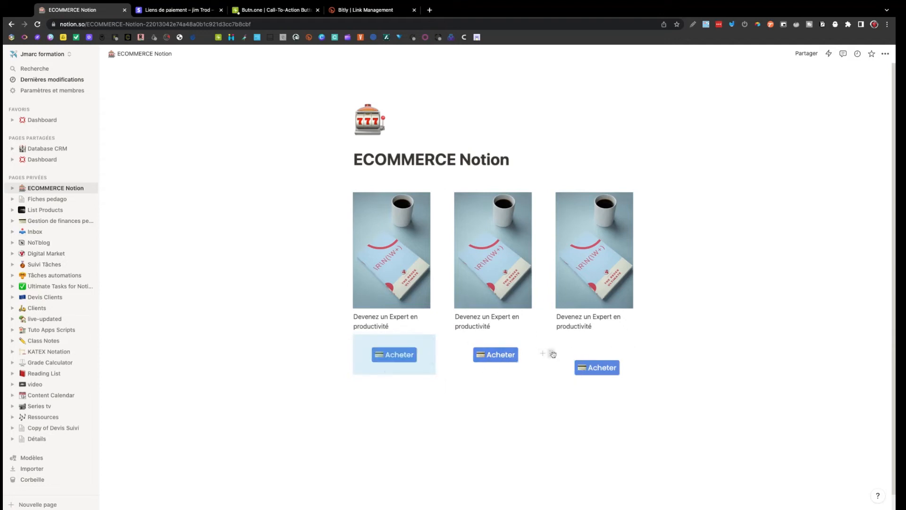
{"action": "left_click_drag", "start_coordinate": [550, 354], "coordinate": [552, 354]}
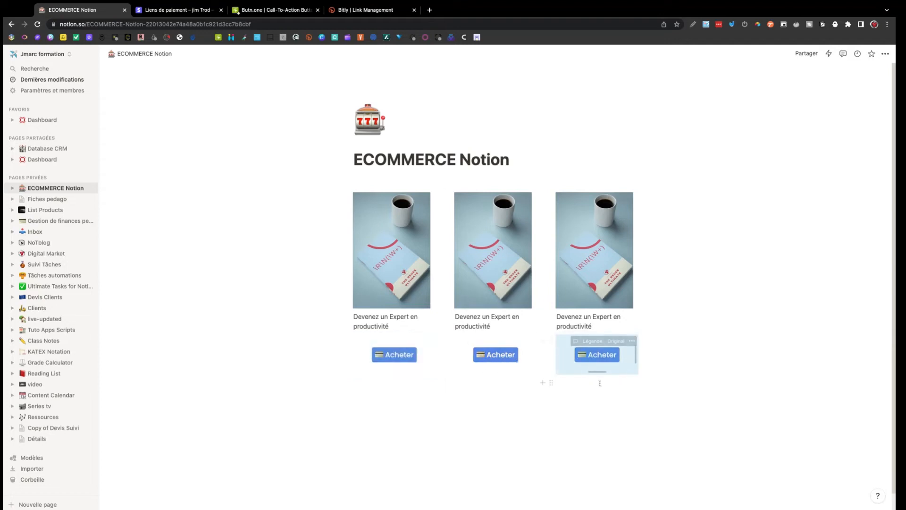
{"action": "left_click", "coordinate": [750, 356]}
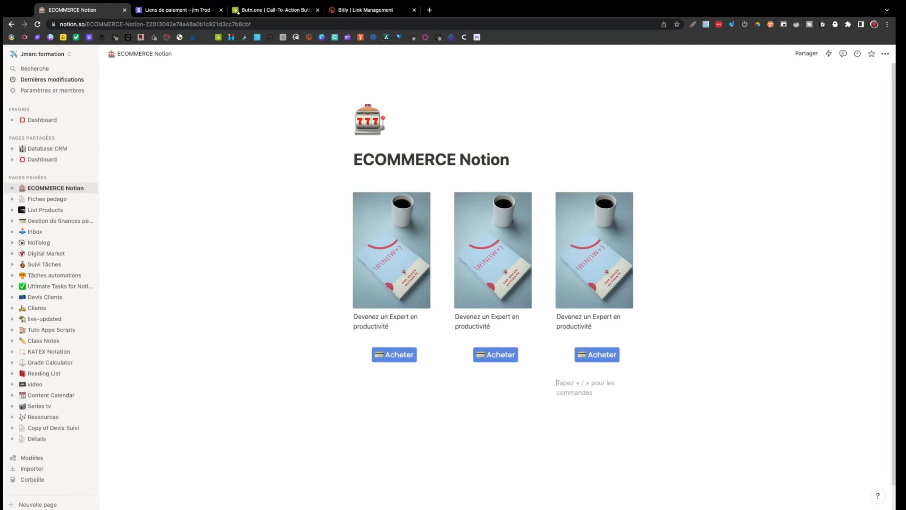
{"action": "left_click", "coordinate": [404, 292]}
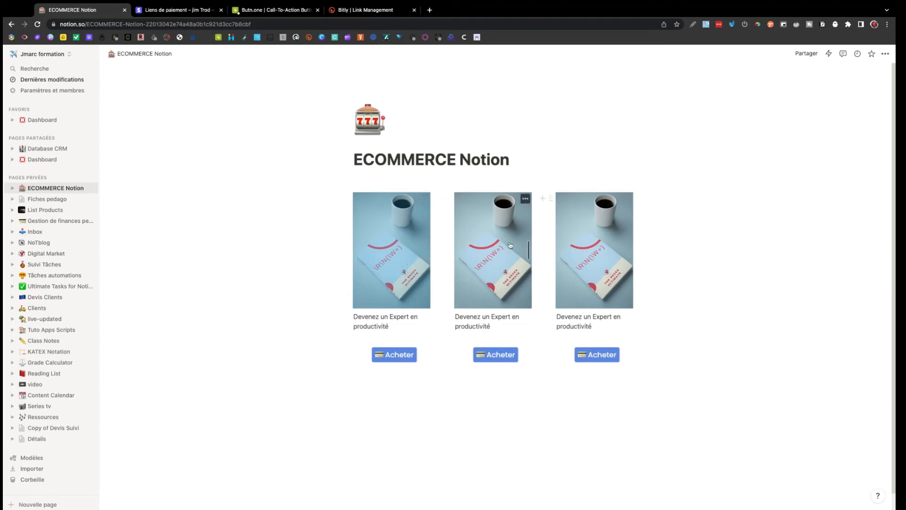
Replace the third image with the 'Comment augmenter votre productivité' cover and open Partager settings.
{"action": "left_click", "coordinate": [582, 268]}
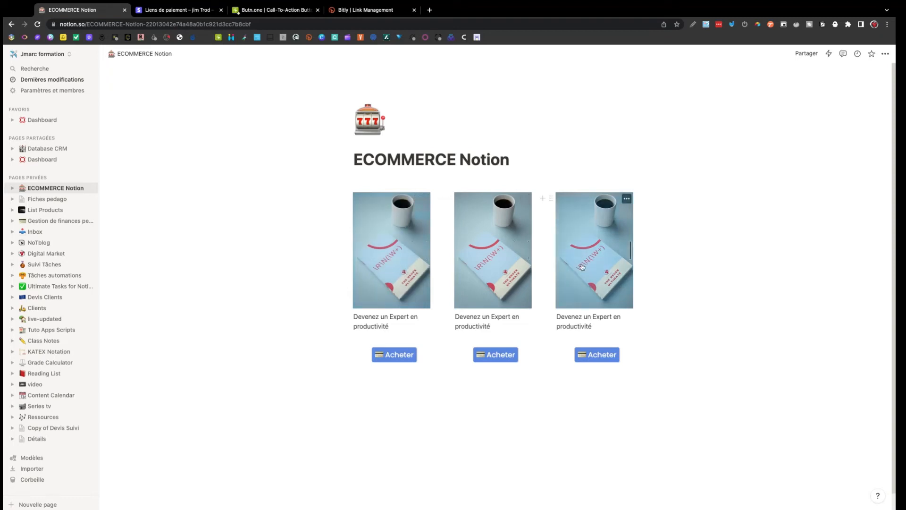
{"action": "left_click", "coordinate": [627, 198]}
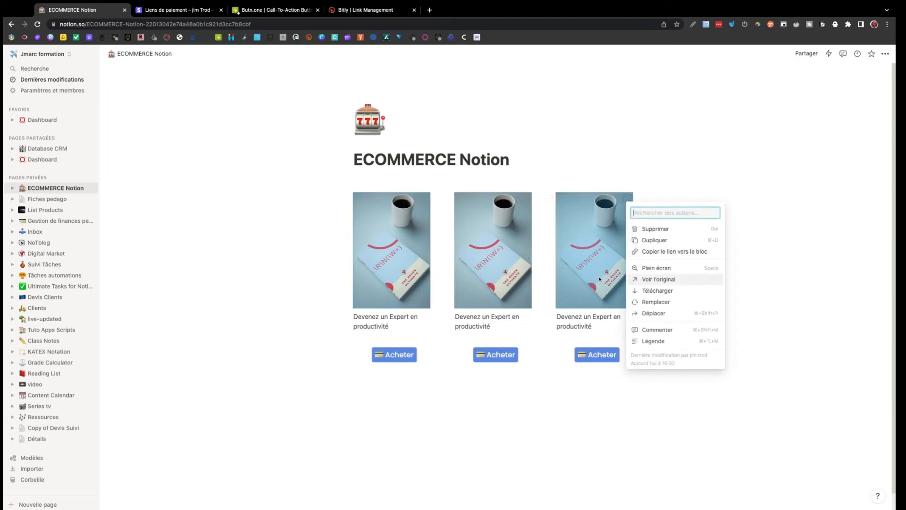
{"action": "left_click", "coordinate": [653, 303]}
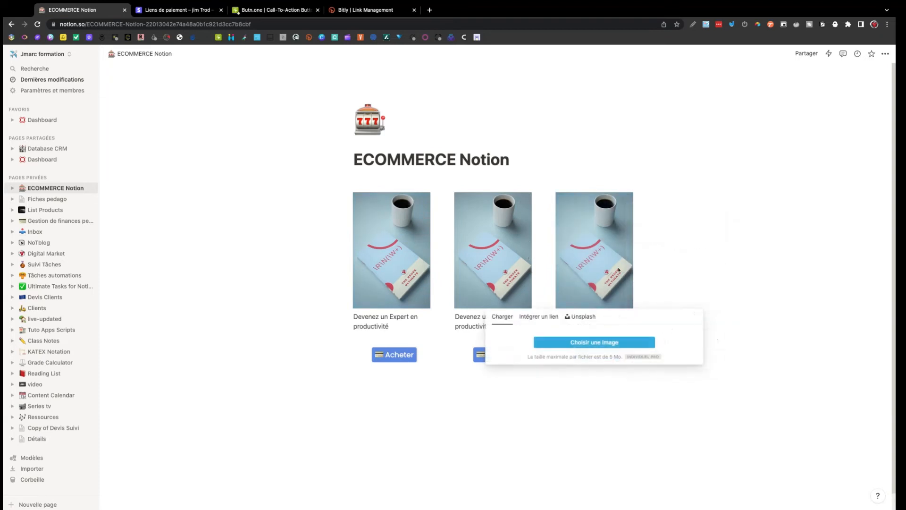
{"action": "left_click", "coordinate": [595, 344]}
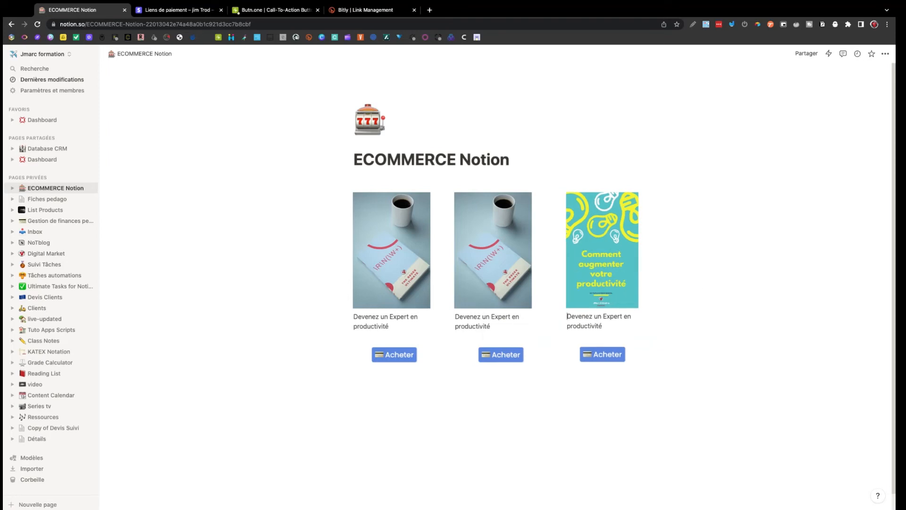
{"action": "left_click", "coordinate": [805, 53]}
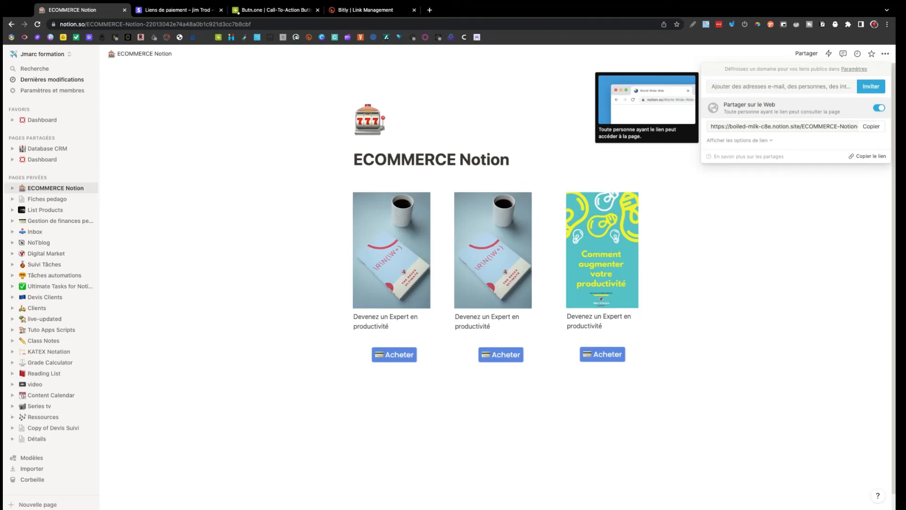
Load the copied public shop link in a new tab and click the first Acheter button.
{"action": "left_click", "coordinate": [870, 126]}
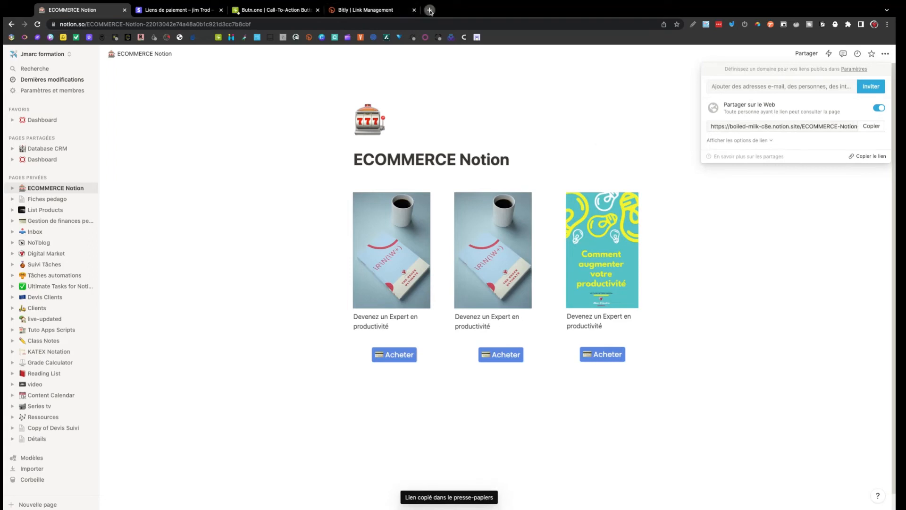
{"action": "left_click", "coordinate": [430, 10]}
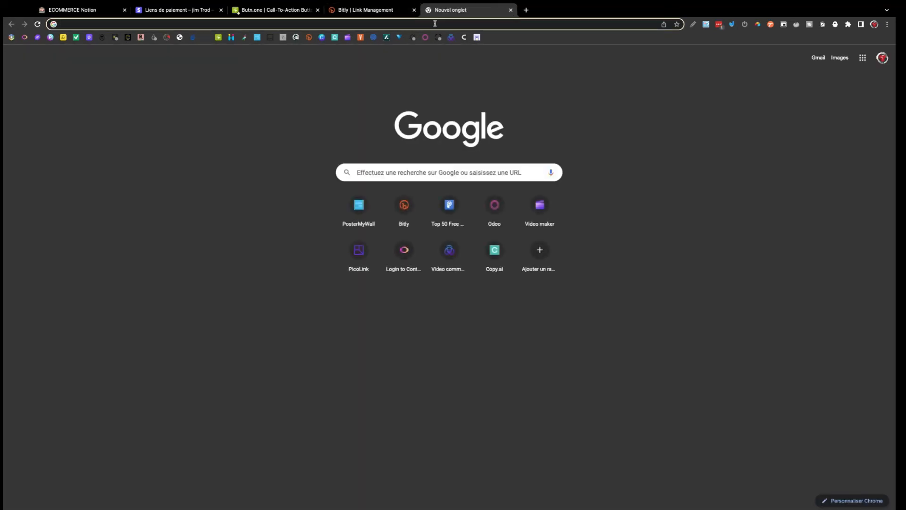
{"action": "type", "text": "https://boiled-milk-c8e.notion.site/ECOMMERCE-Notion-22013042e74a48a0b1c921d3cc7b8cbf"}
{"action": "key", "text": "Return"}
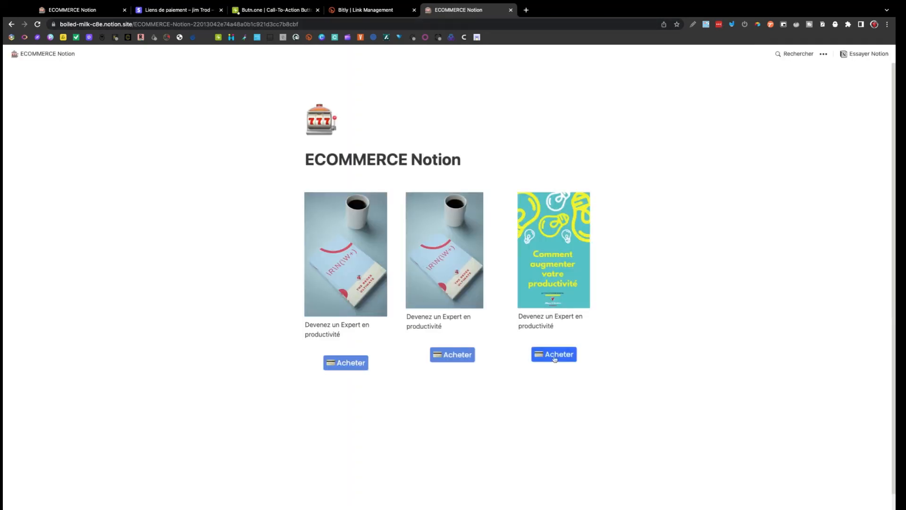
{"action": "left_click", "coordinate": [359, 364]}
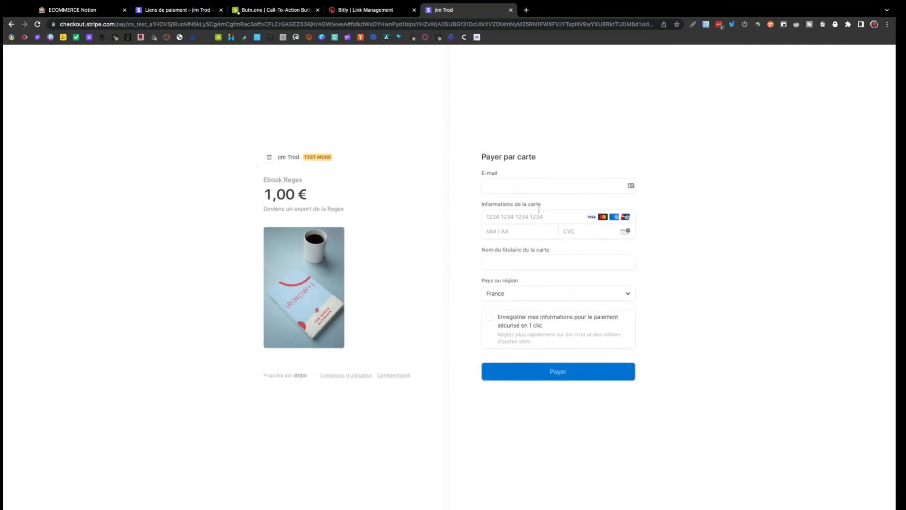
{"action": "left_click", "coordinate": [533, 185]}
{"action": "left_click", "coordinate": [547, 206]}
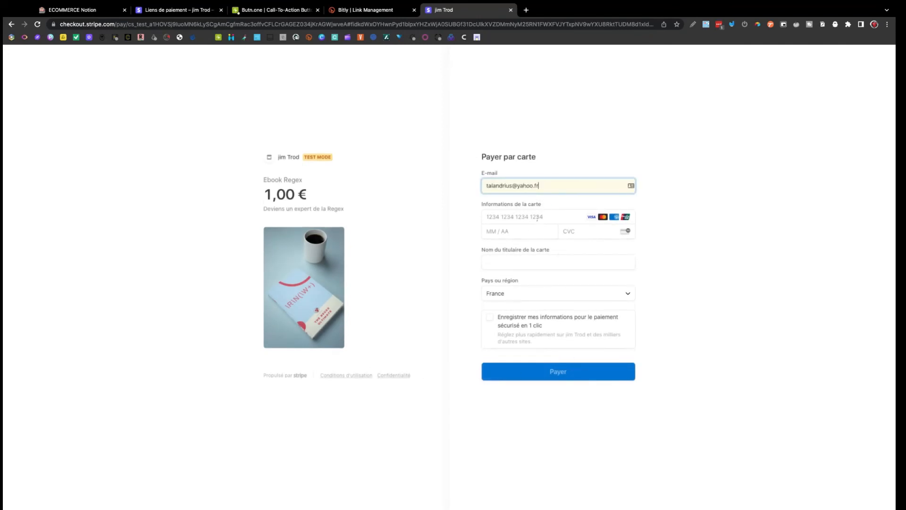
{"action": "left_click", "coordinate": [537, 217]}
{"action": "type", "text": "4242 4242 "}
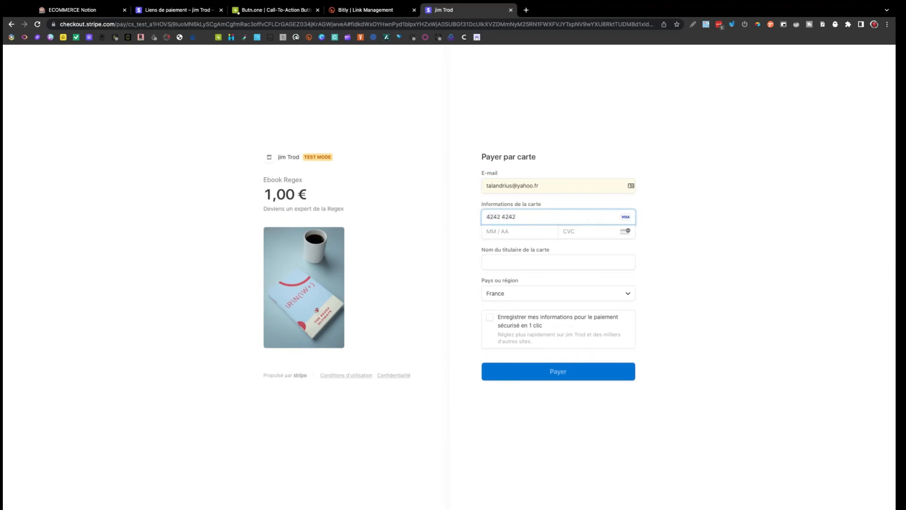
{"action": "type", "text": "4242 4242"}
{"action": "left_click", "coordinate": [529, 232]}
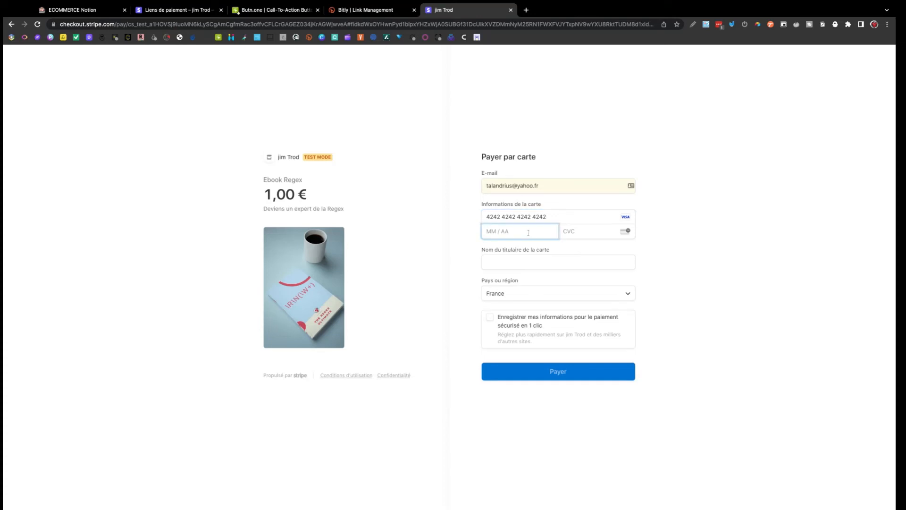
{"action": "type", "text": "09 / 04"}
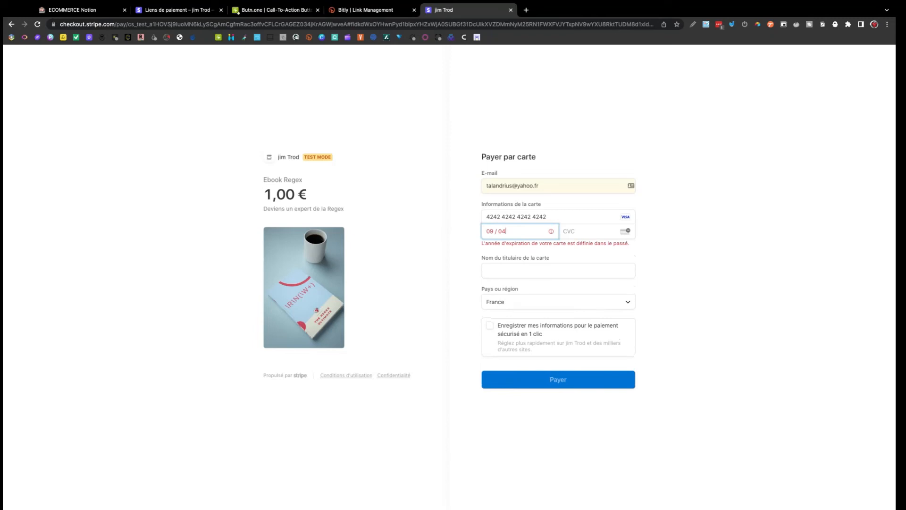
{"action": "key", "text": "BackSpace"}
{"action": "key", "text": "BackSpace"}
{"action": "type", "text": "24"}
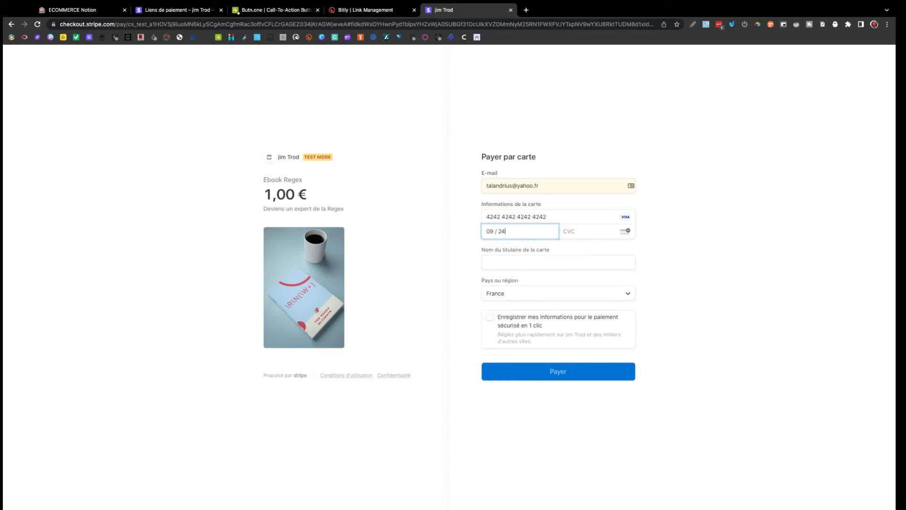
{"action": "left_click", "coordinate": [583, 236]}
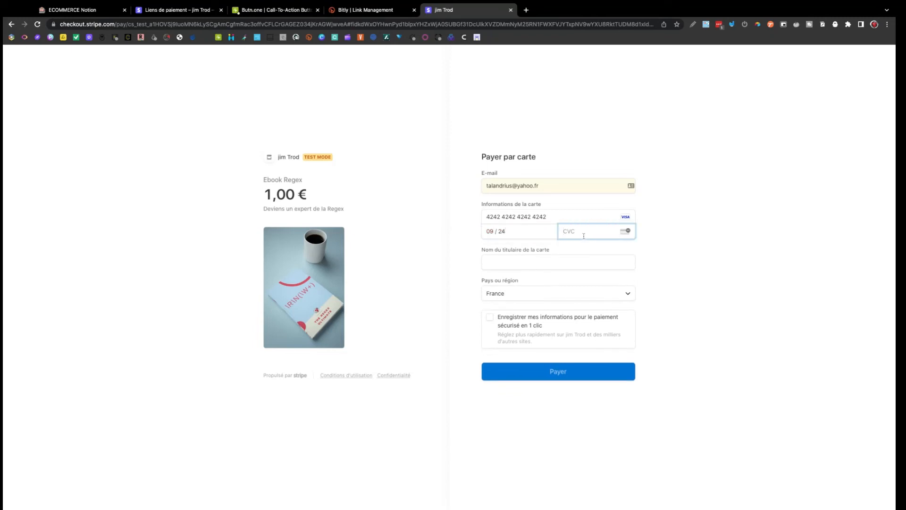
{"action": "type", "text": "345"}
{"action": "left_click", "coordinate": [570, 258]}
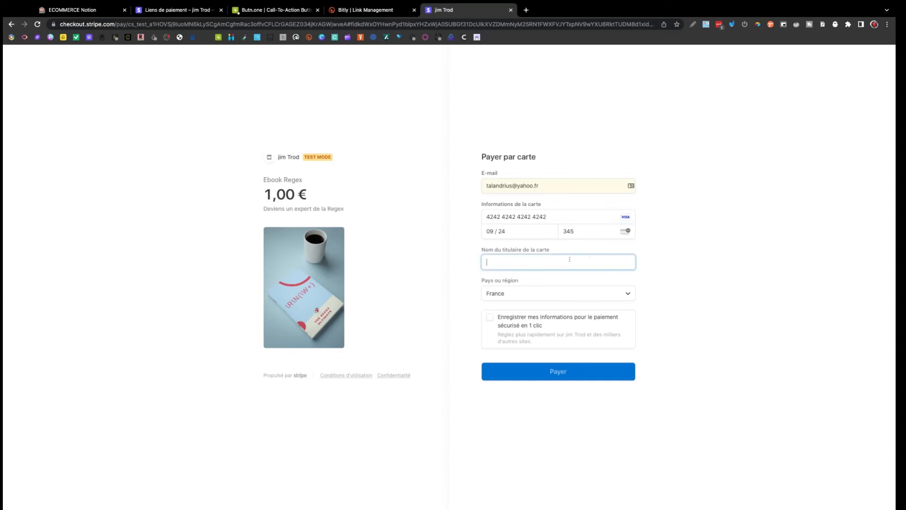
{"action": "left_click", "coordinate": [562, 272]}
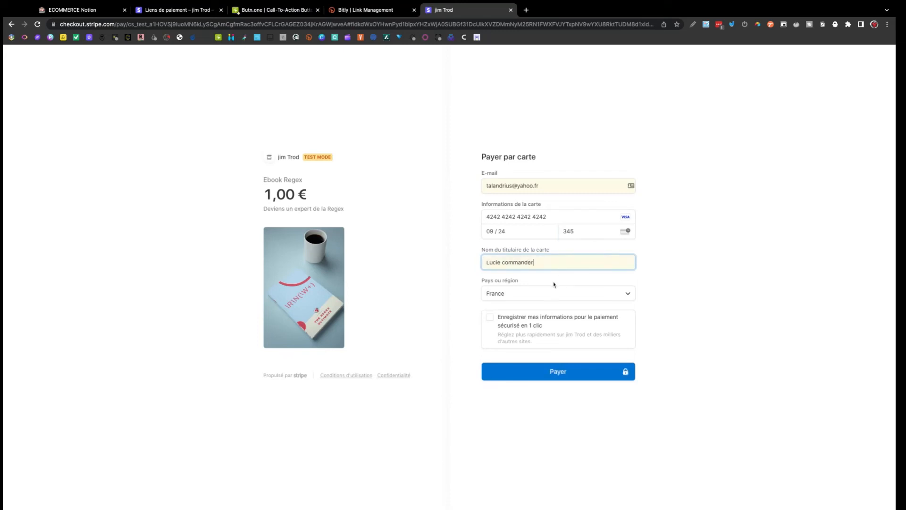
{"action": "left_click", "coordinate": [564, 373]}
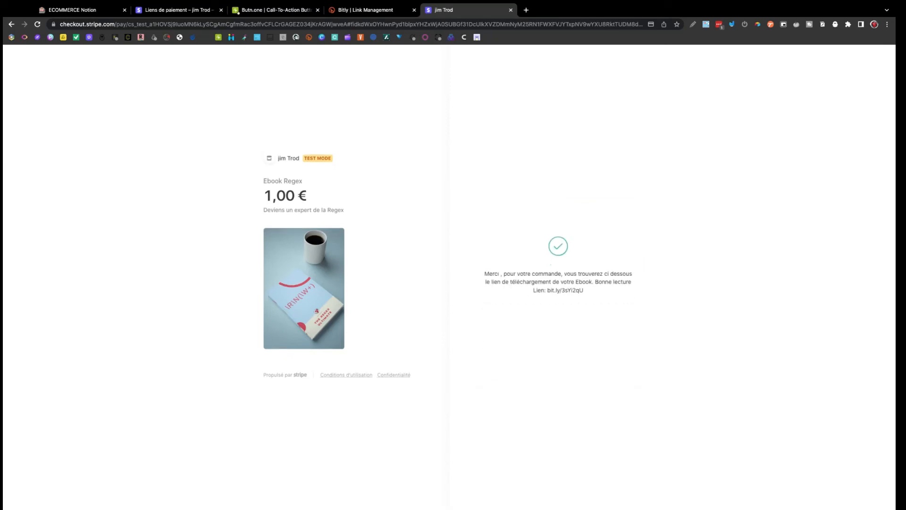
{"action": "double_click", "coordinate": [534, 291]}
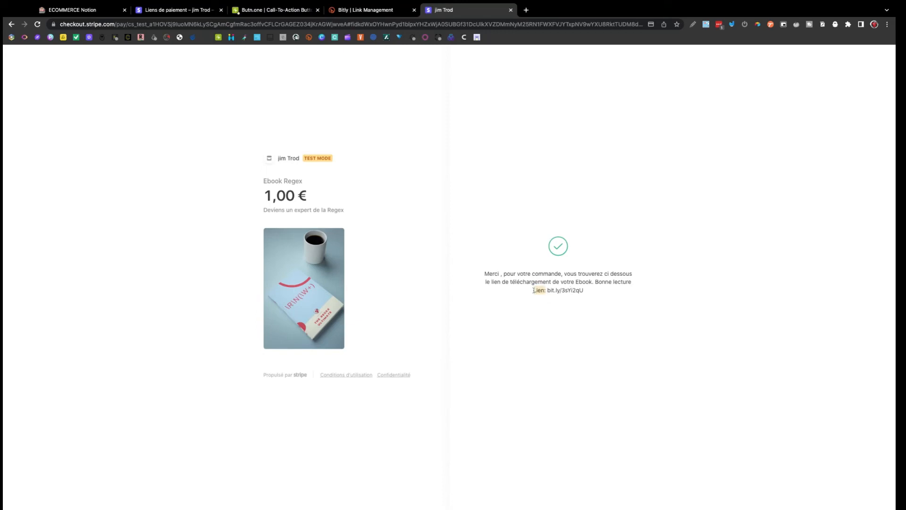
{"action": "left_click", "coordinate": [590, 295]}
{"action": "left_click", "coordinate": [12, 24]}
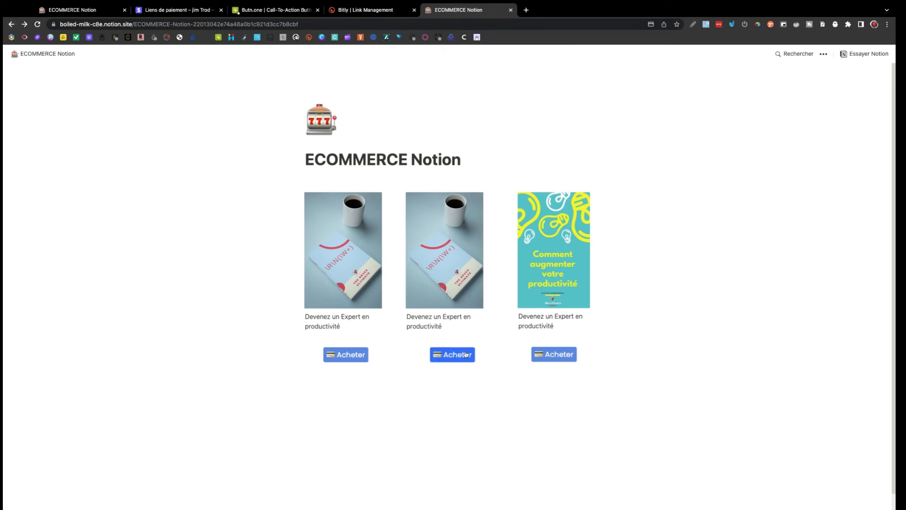
{"action": "left_click", "coordinate": [558, 357]}
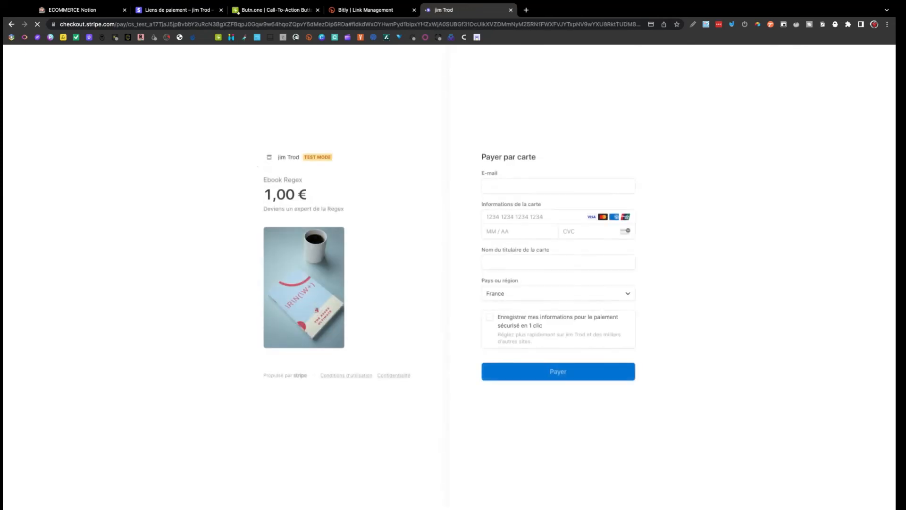
{"action": "left_click", "coordinate": [530, 188]}
{"action": "left_click", "coordinate": [538, 210]}
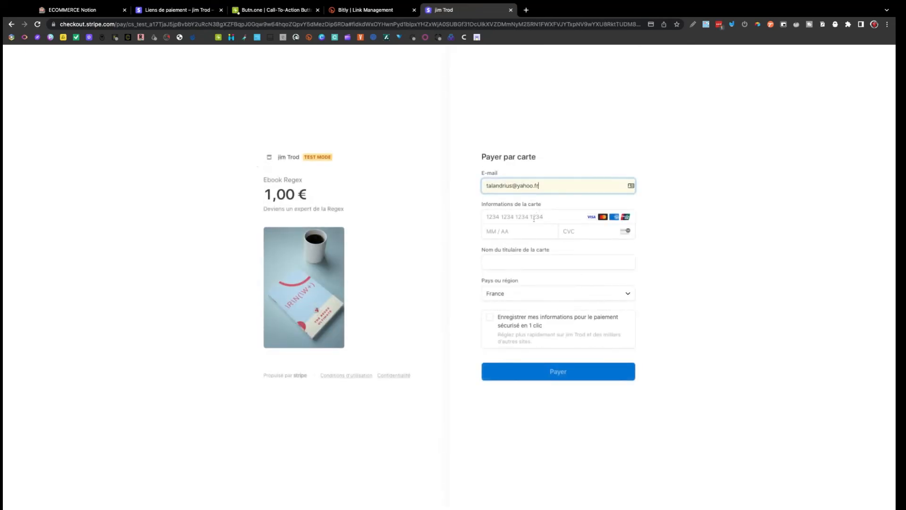
{"action": "left_click", "coordinate": [534, 219]}
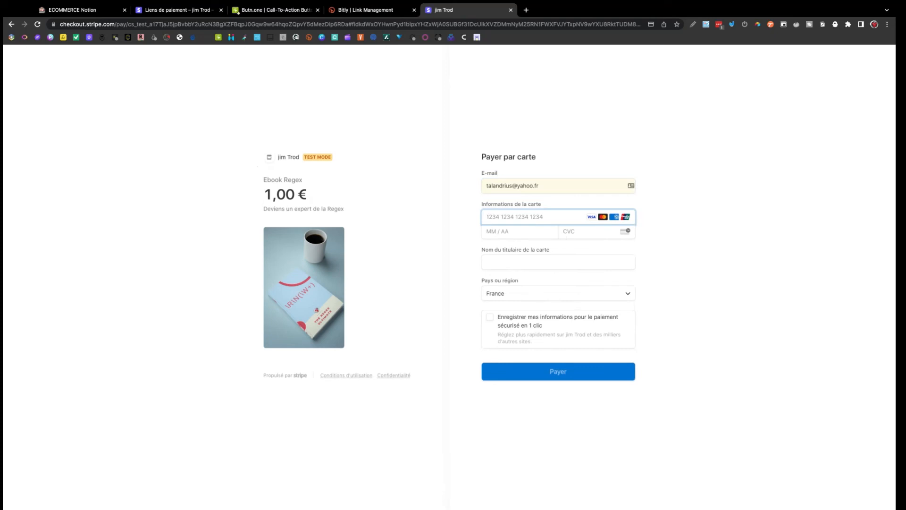
{"action": "type", "text": "4242 4242 4242 4242"}
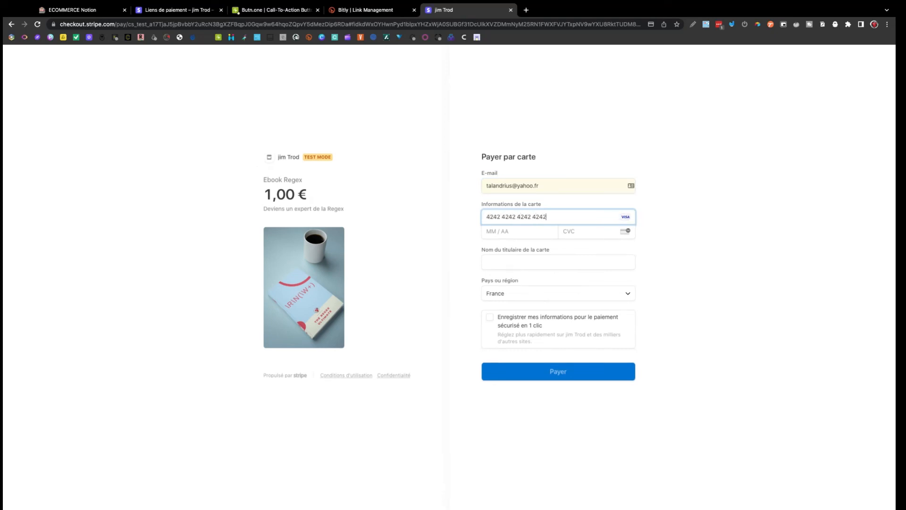
{"action": "left_click", "coordinate": [535, 229]}
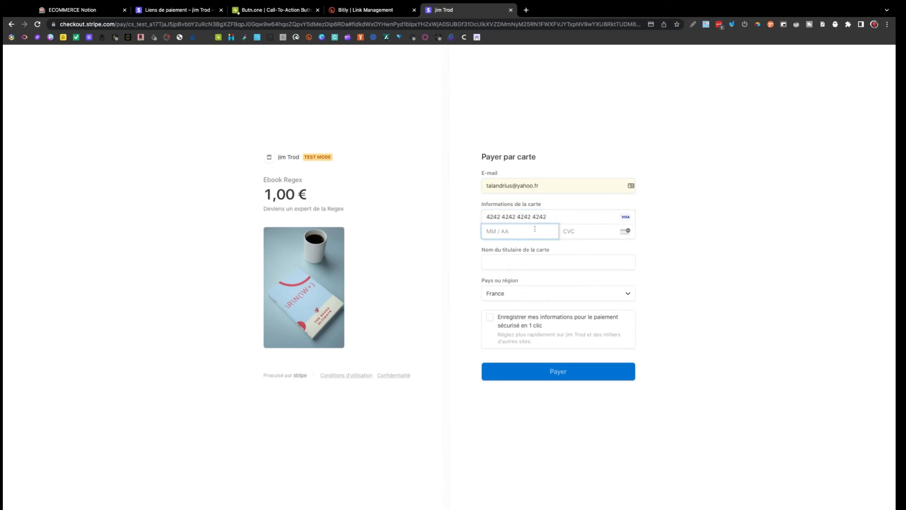
{"action": "type", "text": "08 / 32"}
{"action": "left_click", "coordinate": [576, 231]}
{"action": "type", "text": "231"}
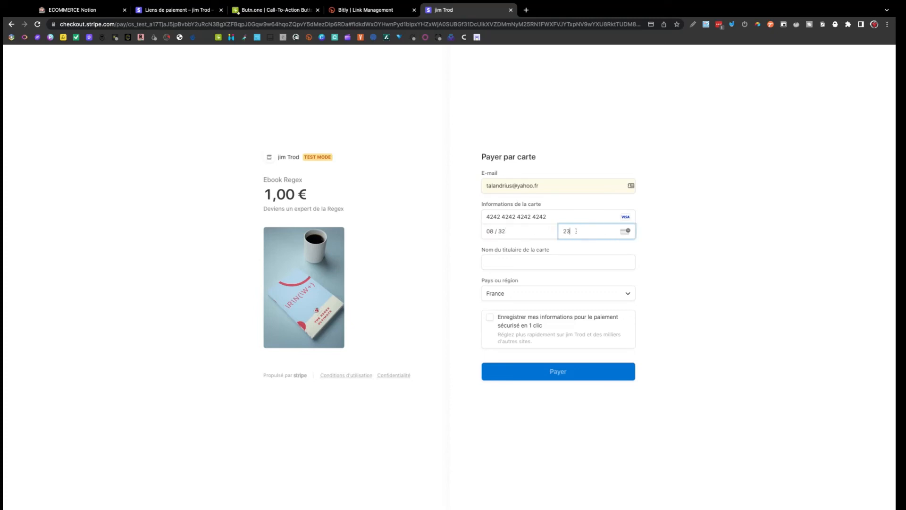
{"action": "left_click", "coordinate": [564, 262]}
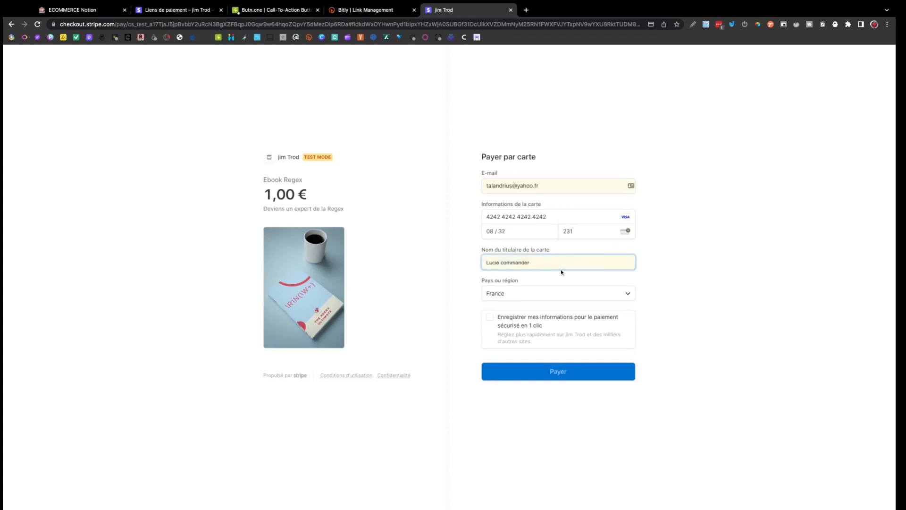
{"action": "left_click", "coordinate": [559, 283]}
{"action": "left_click", "coordinate": [561, 370]}
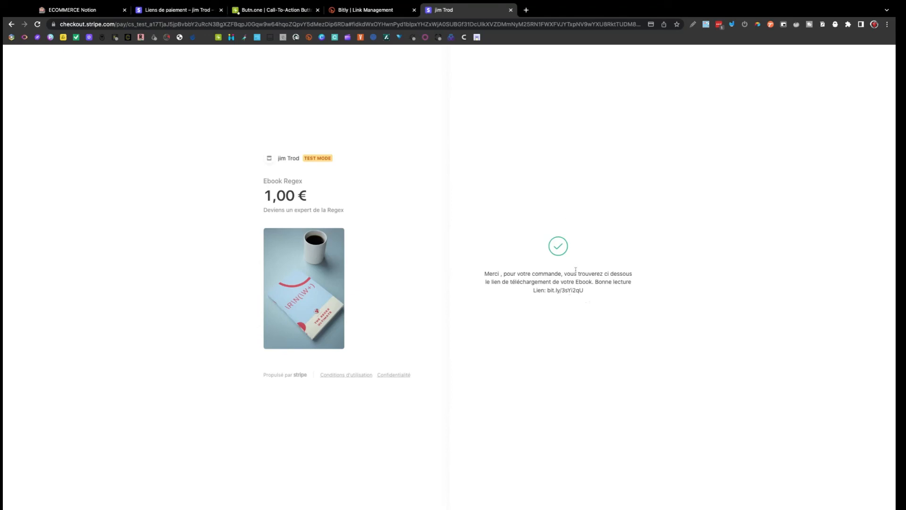
{"action": "left_click", "coordinate": [526, 10]}
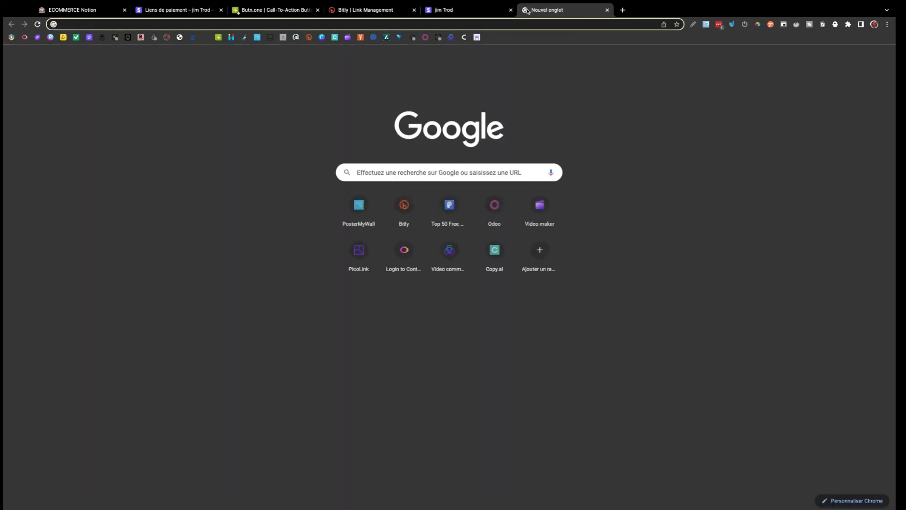
Load the systeme.io free productivity ebook capture page, then switch back to the Stripe tab.
{"action": "type", "text": "https://boiled-milk-c8e.notion.site/ECOMMERCE-Notion-22013042e74a48a0b1c921d3cc7b8cbf"}
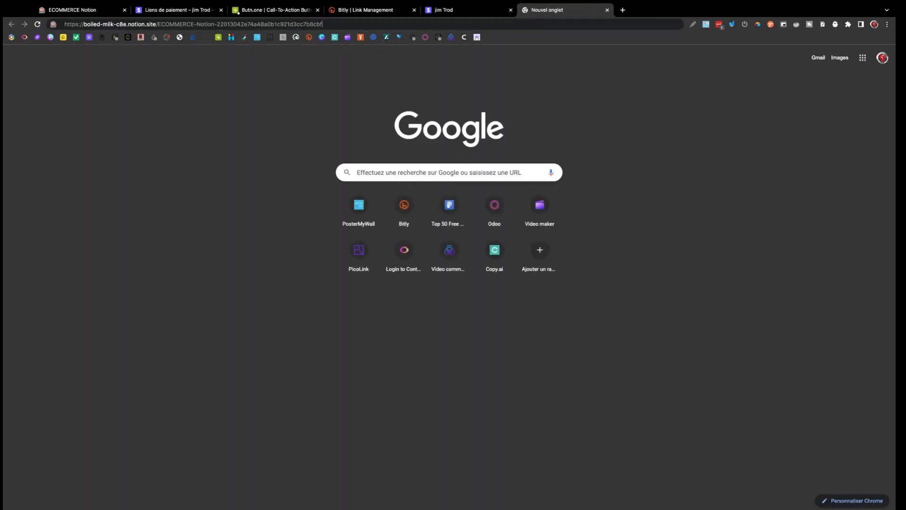
{"action": "key", "text": "Return"}
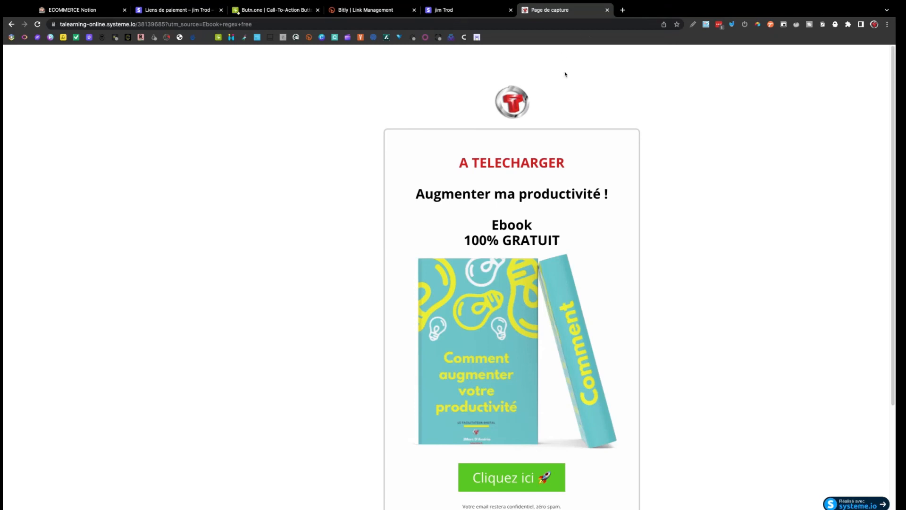
{"action": "left_click", "coordinate": [191, 10]}
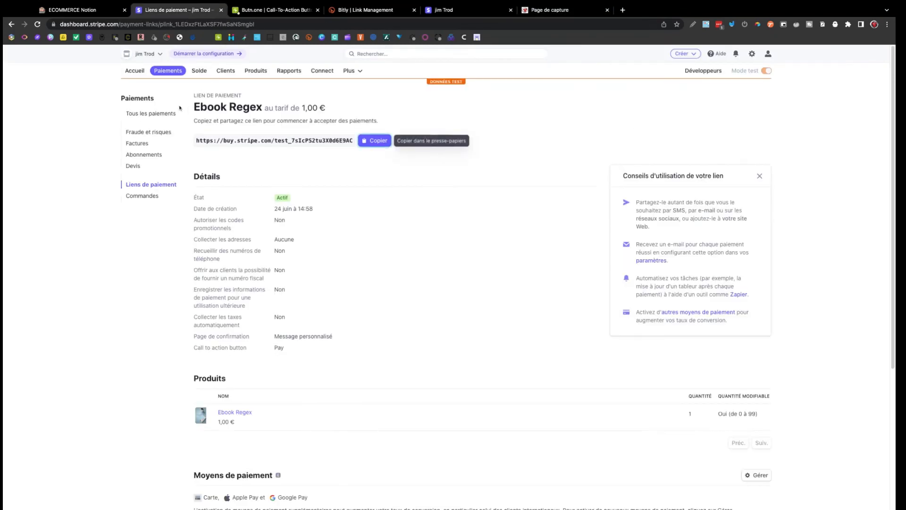
Review Tous les paiements showing six successful 1,00 € payments, then switch to the capture page.
{"action": "left_click", "coordinate": [145, 116]}
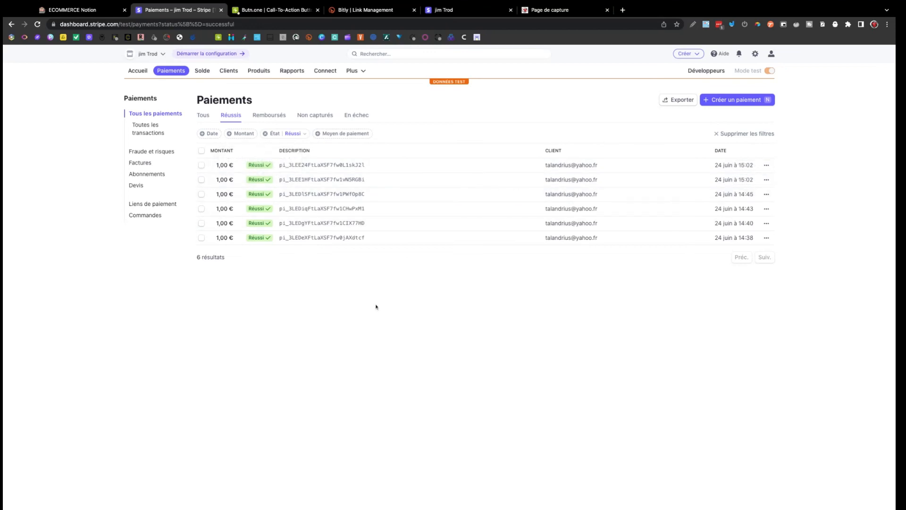
{"action": "left_click", "coordinate": [548, 11]}
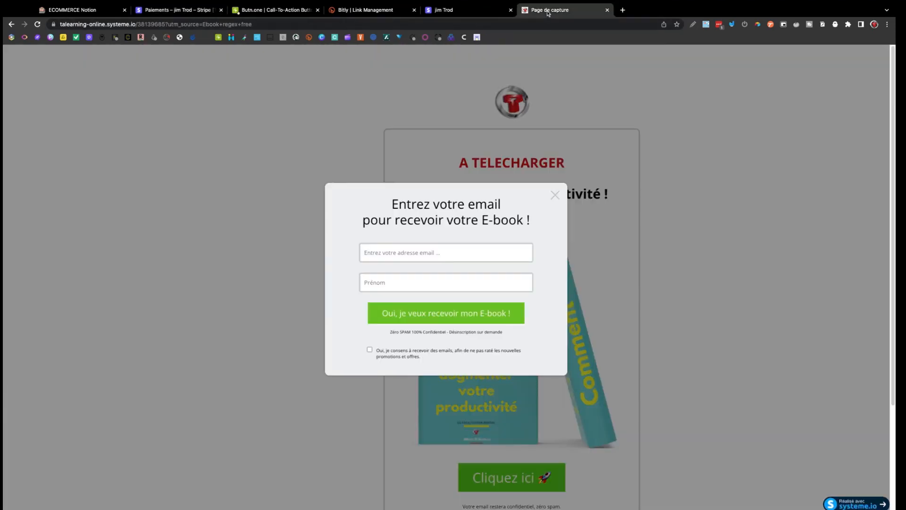
Close the ebook page's e-mail popup, scroll it, then return via Stripe to the ECOMMERCE Notion tab.
{"action": "left_click", "coordinate": [556, 194]}
{"action": "scroll", "coordinate": [557, 192], "scroll_direction": "down", "scroll_amount": 3}
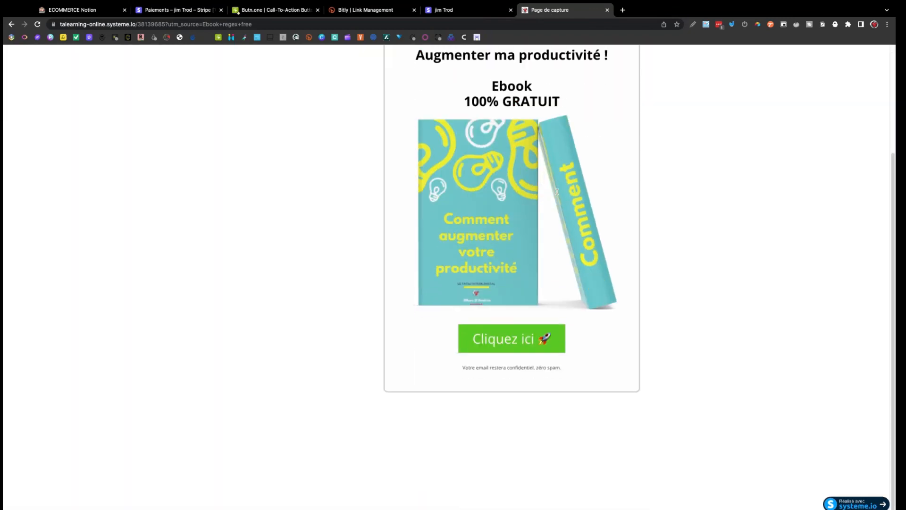
{"action": "scroll", "coordinate": [557, 191], "scroll_direction": "up", "scroll_amount": 3}
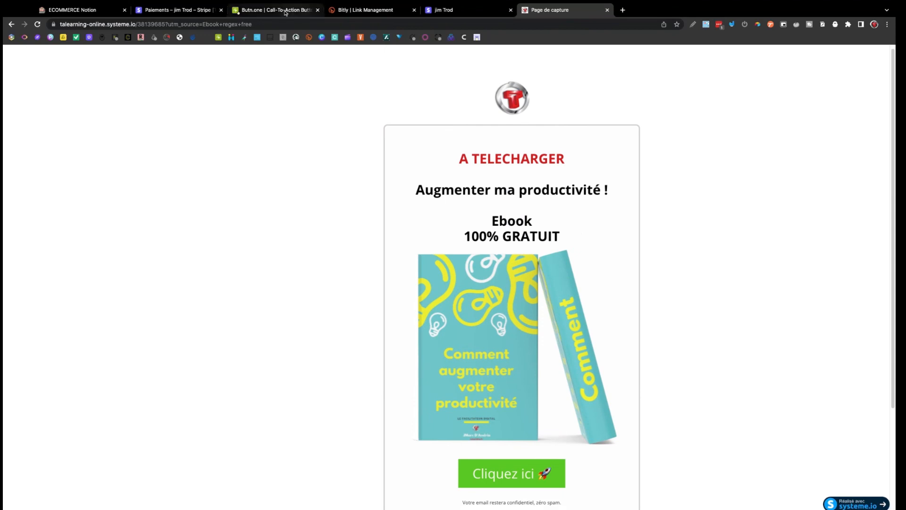
{"action": "left_click", "coordinate": [175, 11]}
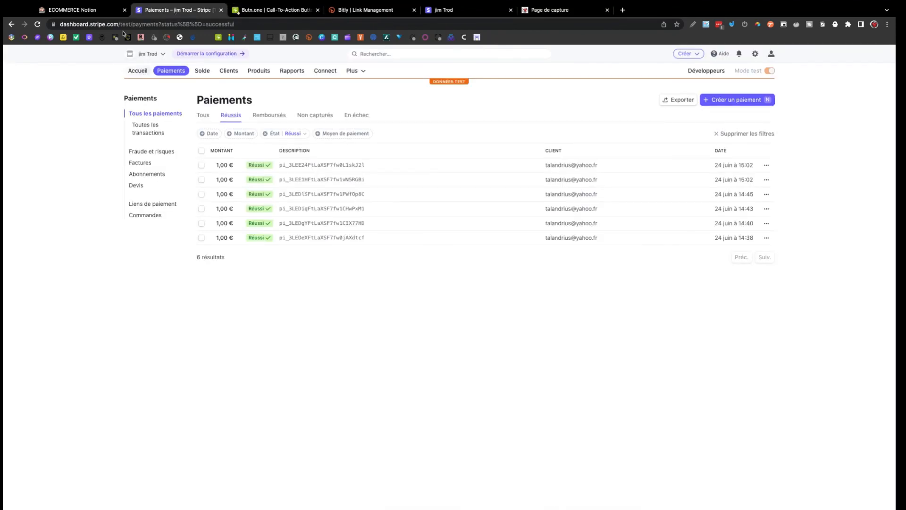
{"action": "left_click", "coordinate": [103, 13]}
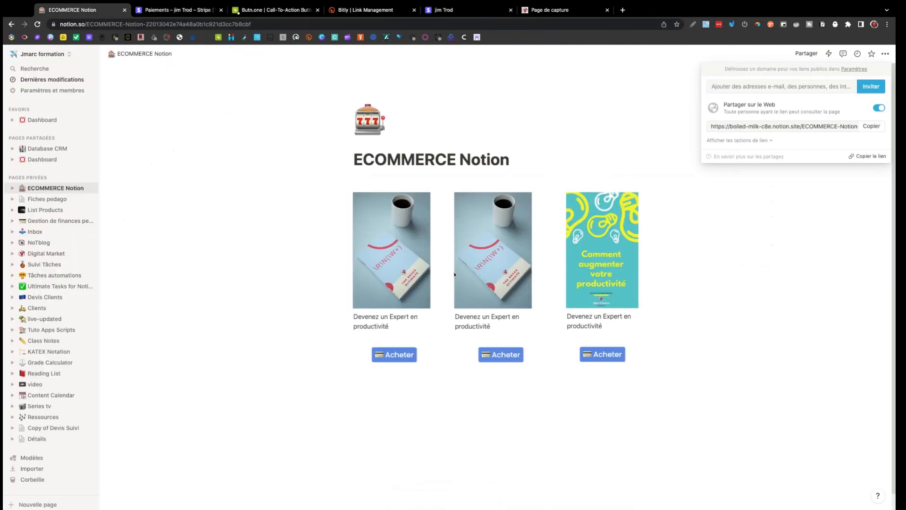